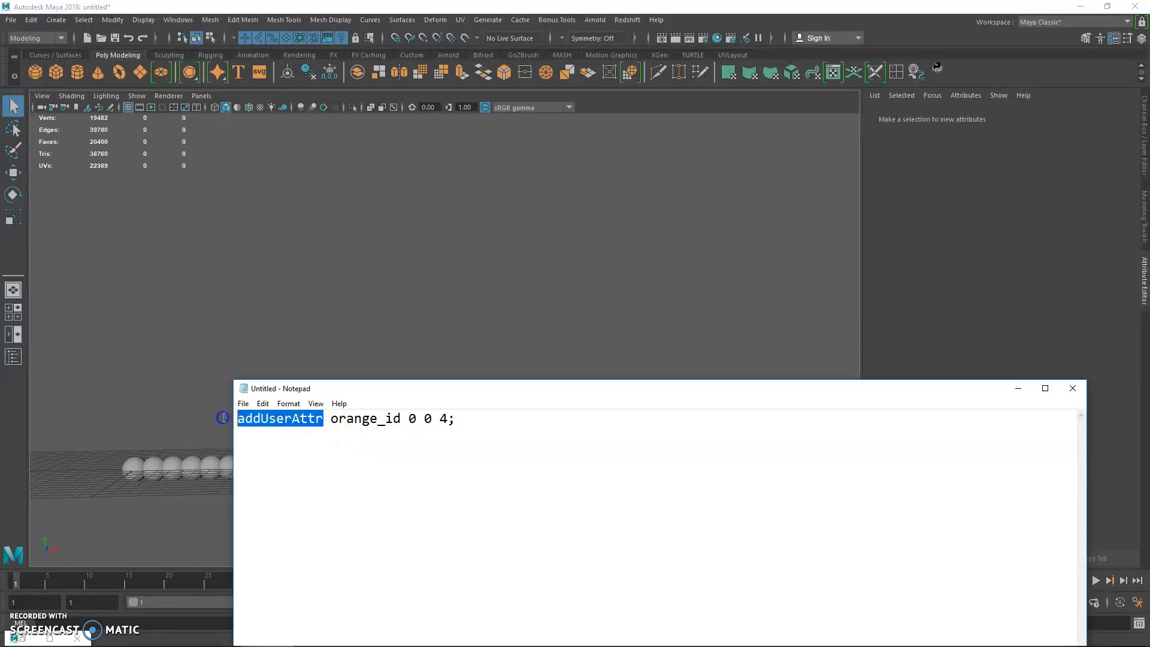
# Switch to Chrome and review the brick wall, orange fruit and leaf image results as color variation references.
pyautogui.click(1015, 391)
pyautogui.click(260, 638)
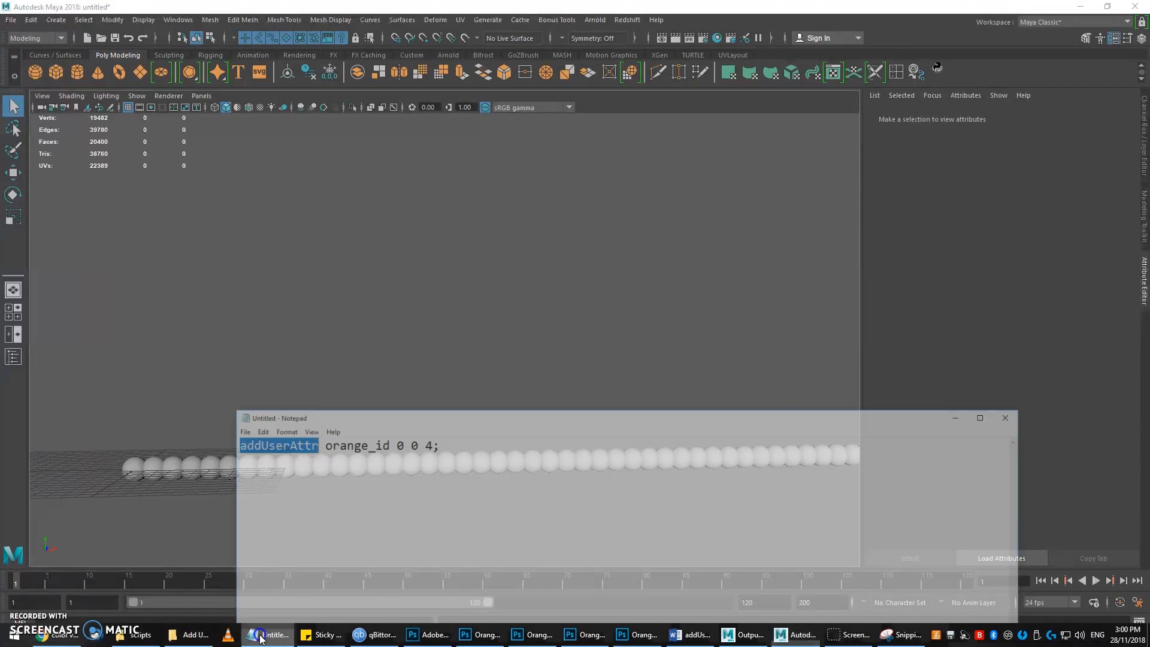
pyautogui.click(60, 635)
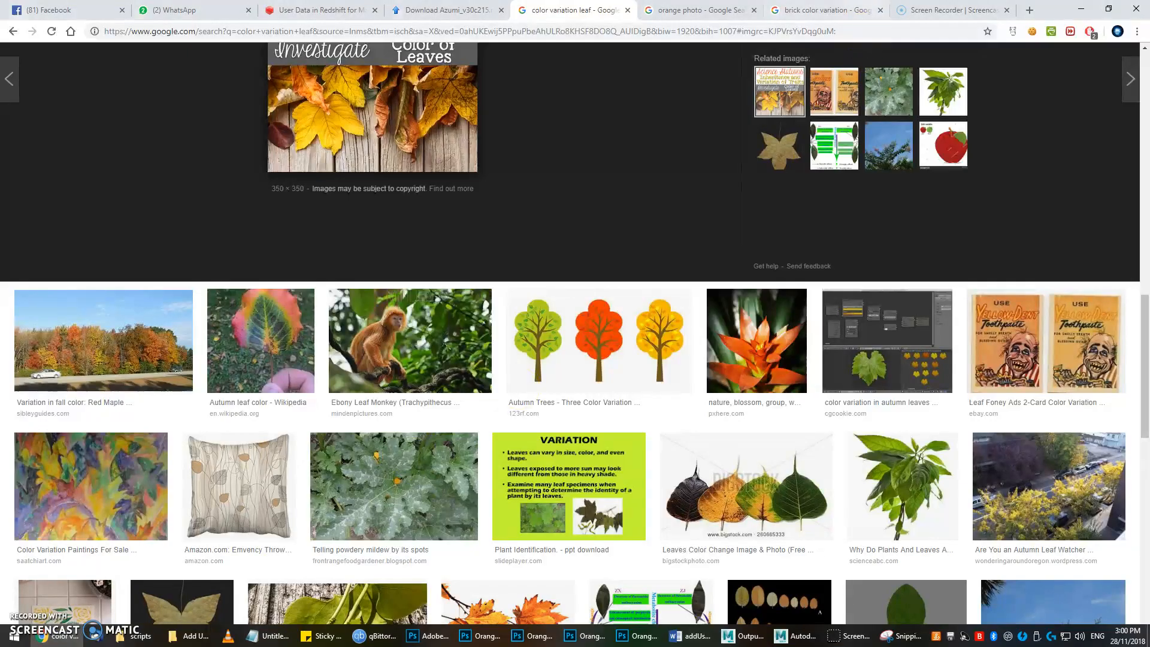
pyautogui.click(826, 10)
pyautogui.scroll(2, 719, 192)
pyautogui.scroll(-1, 418, 320)
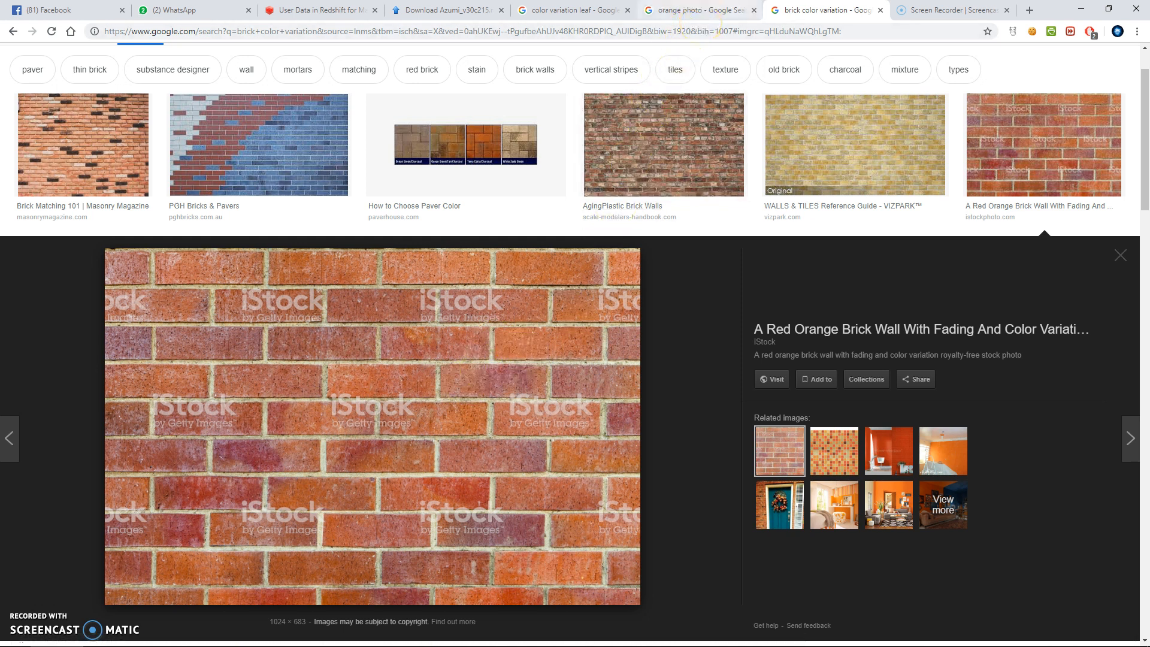
pyautogui.click(699, 10)
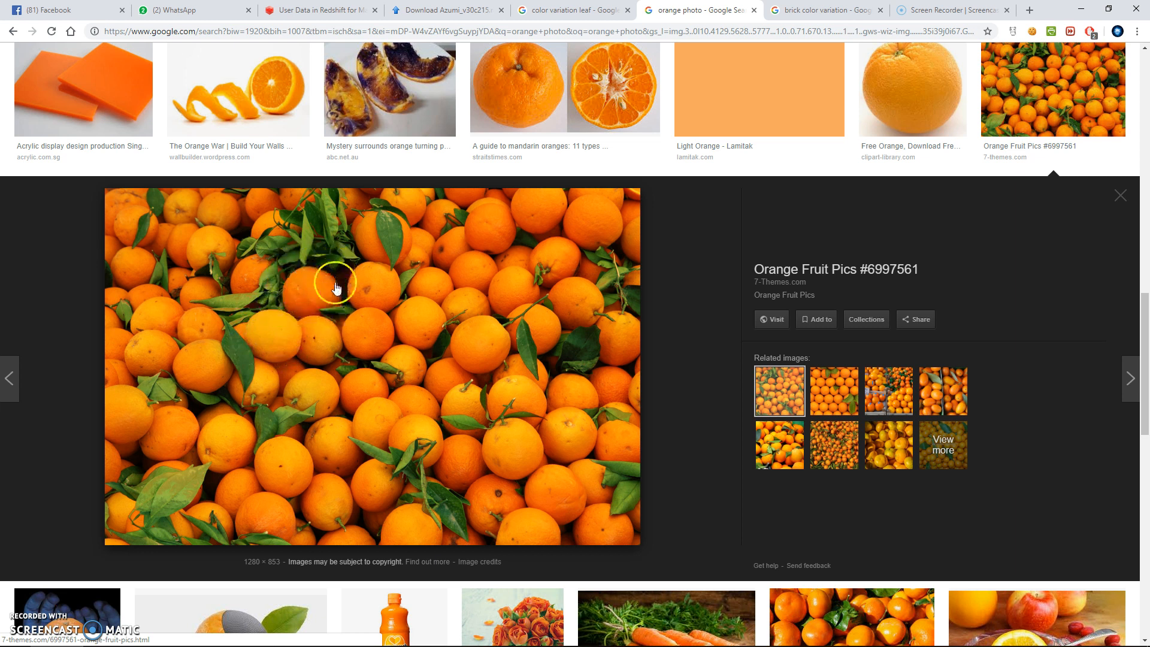
pyautogui.click(570, 8)
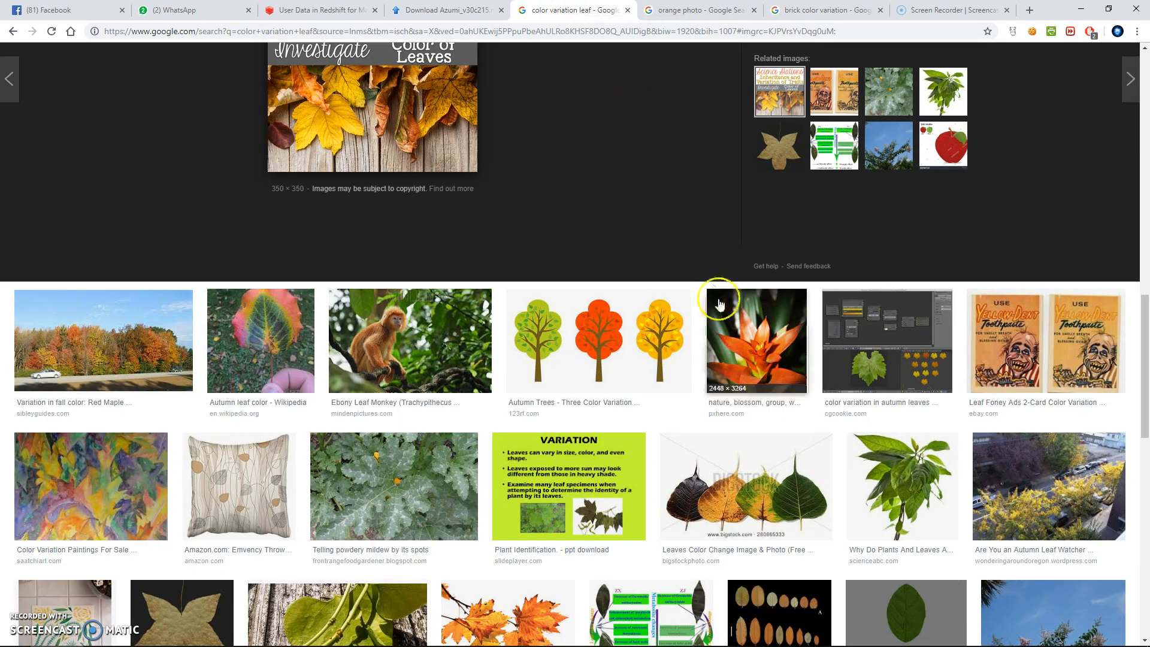
pyautogui.scroll(2, 491, 145)
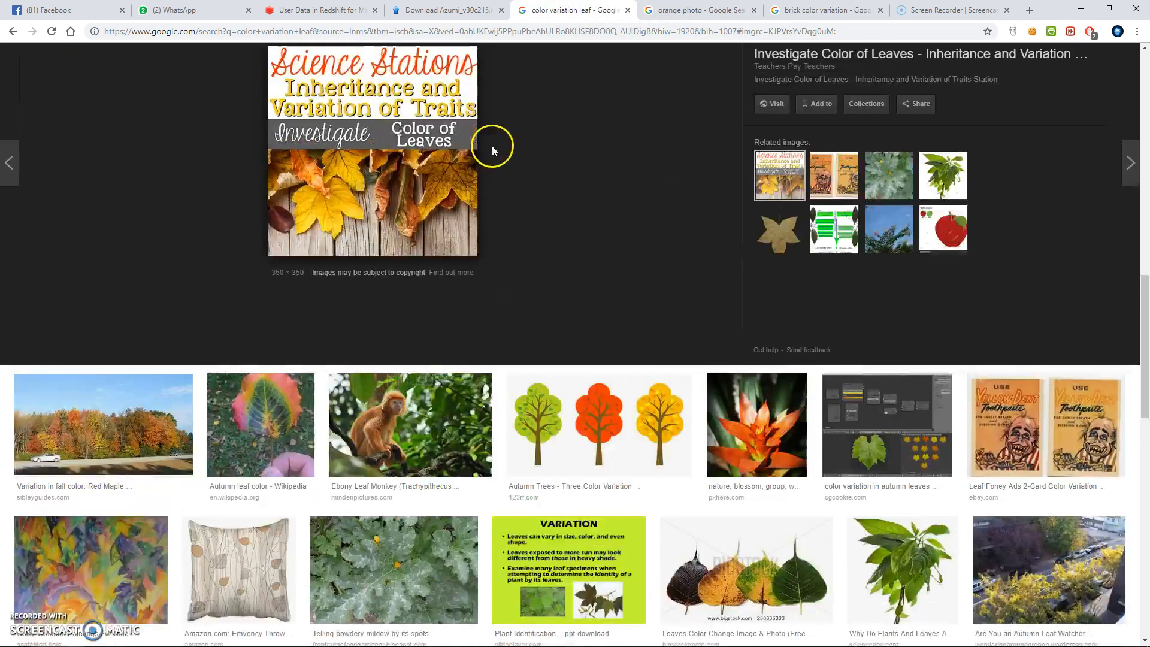
pyautogui.scroll(1, 519, 207)
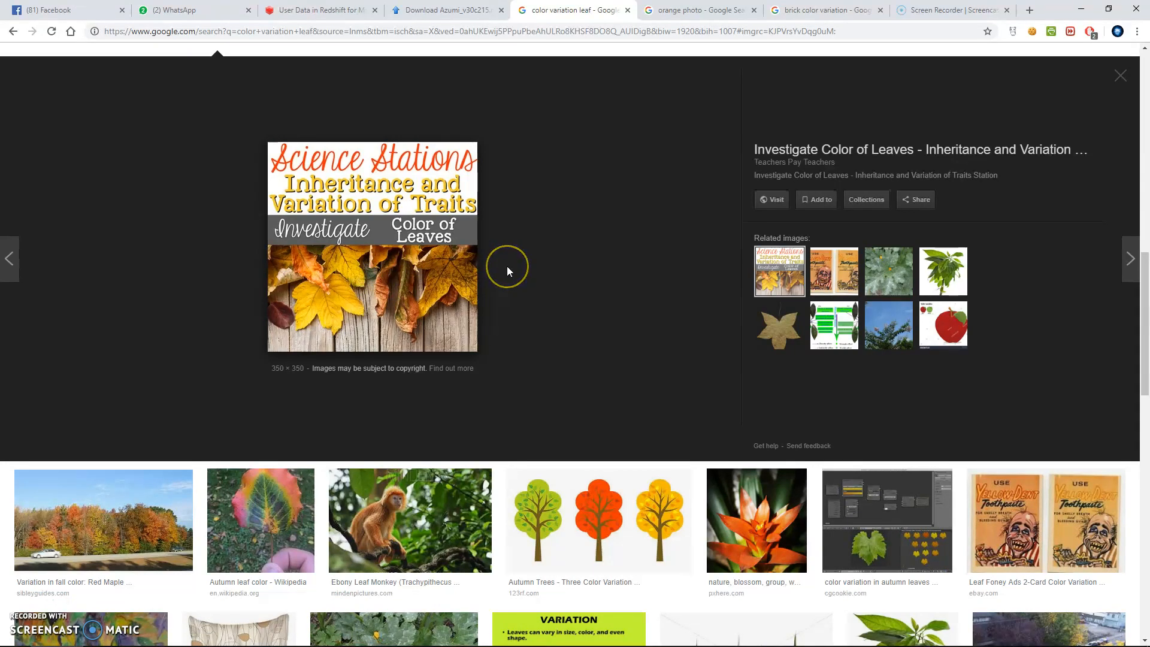
pyautogui.scroll(1, 503, 266)
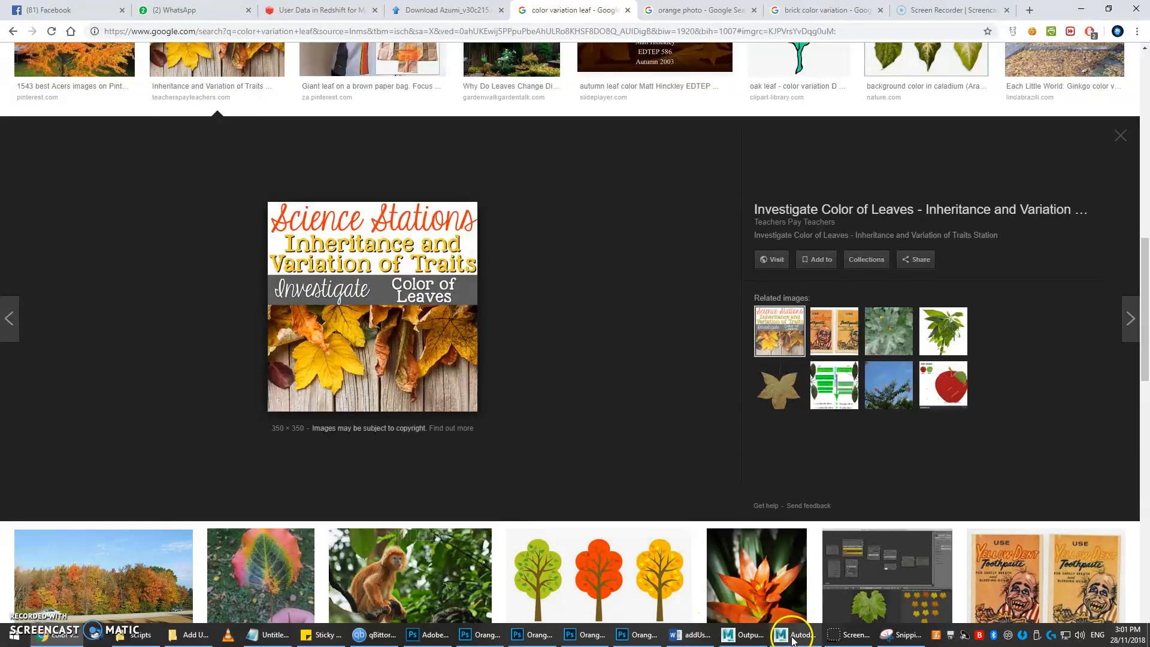
# Switch to Maya and select a run of spheres in the row to view their attributes.
pyautogui.click(793, 638)
pyautogui.keyDown('alt'); pyautogui.moveTo(353, 422); pyautogui.dragTo(402, 312, button='middle'); pyautogui.keyUp('alt')
pyautogui.keyDown('alt'); pyautogui.moveTo(402, 311); pyautogui.dragTo(468, 411, button='right'); pyautogui.keyUp('alt')
pyautogui.keyDown('alt'); pyautogui.moveTo(468, 411); pyautogui.dragTo(396, 408); pyautogui.keyUp('alt')
pyautogui.keyDown('alt'); pyautogui.moveTo(403, 374); pyautogui.dragTo(403, 356, button='middle'); pyautogui.keyUp('alt')
pyautogui.keyDown('alt'); pyautogui.moveTo(403, 357); pyautogui.dragTo(423, 336); pyautogui.keyUp('alt')
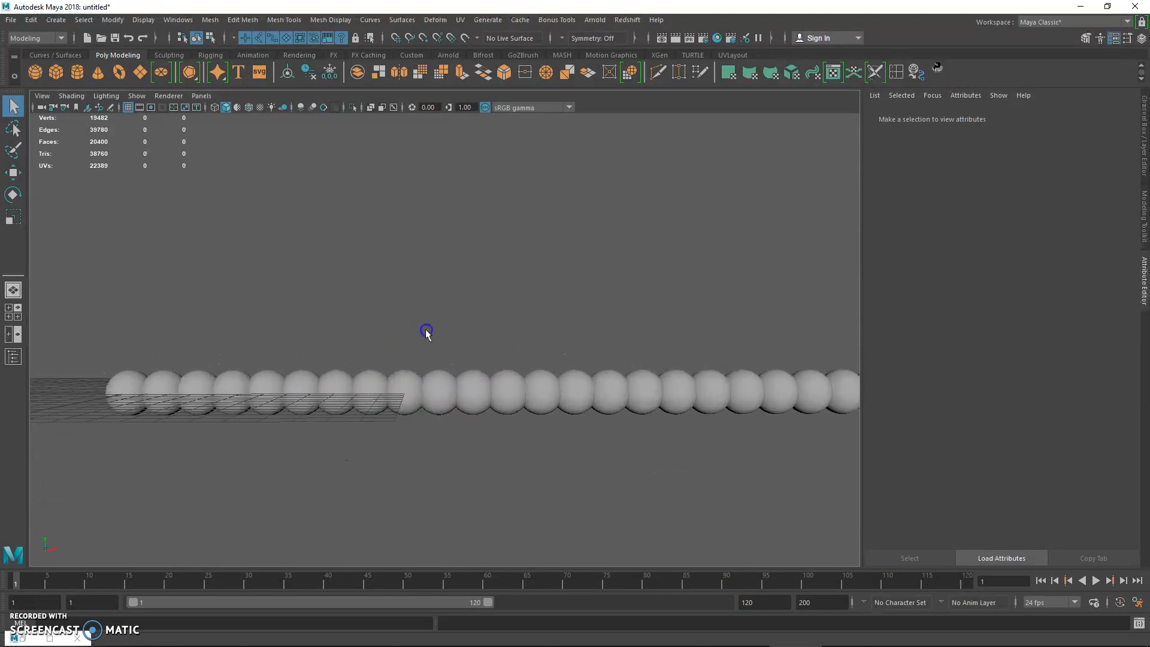
pyautogui.keyDown('alt'); pyautogui.moveTo(427, 334); pyautogui.dragTo(449, 356, button='right'); pyautogui.keyUp('alt')
pyautogui.moveTo(156, 358); pyautogui.dragTo(603, 437)
pyautogui.click(156, 363)
pyautogui.moveTo(140, 363); pyautogui.dragTo(714, 448)
pyautogui.keyDown('alt'); pyautogui.moveTo(521, 348); pyautogui.dragTo(514, 352, button='middle'); pyautogui.keyUp('alt')
pyautogui.keyDown('alt'); pyautogui.moveTo(514, 352); pyautogui.dragTo(545, 366, button='right'); pyautogui.keyUp('alt')
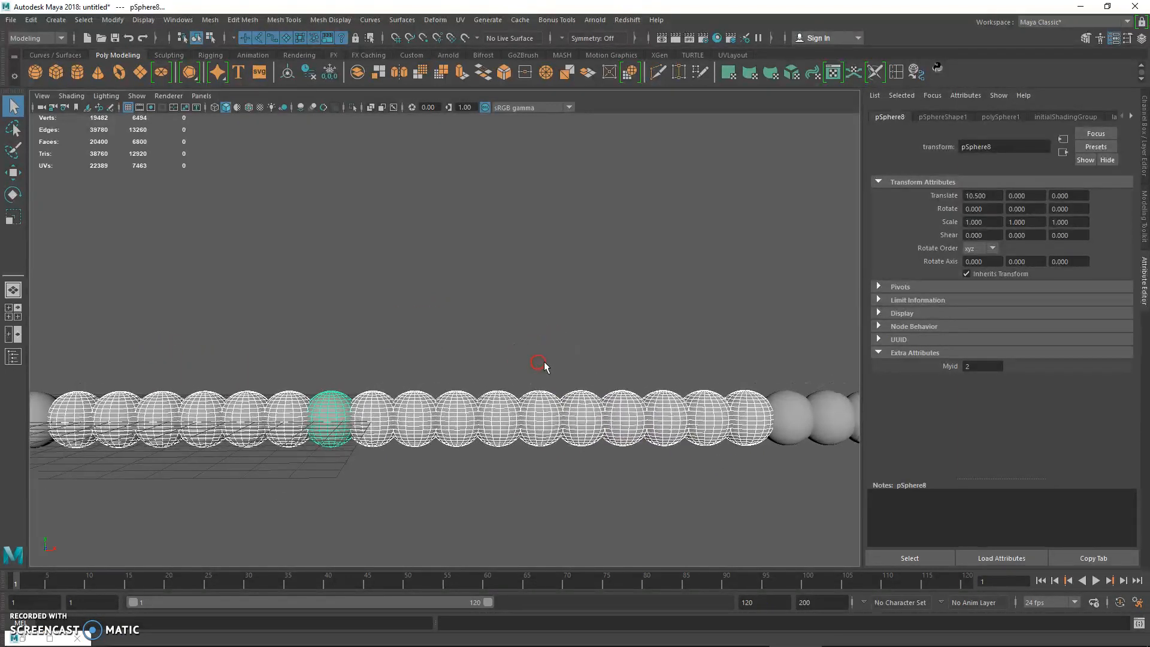
# Select the spheres individually and compare the Myid extra attribute of each one.
pyautogui.click(428, 349)
pyautogui.click(373, 400)
pyautogui.click(329, 403)
pyautogui.click(288, 412)
pyautogui.click(239, 410)
pyautogui.click(214, 407)
pyautogui.click(161, 407)
pyautogui.click(120, 407)
pyautogui.click(73, 408)
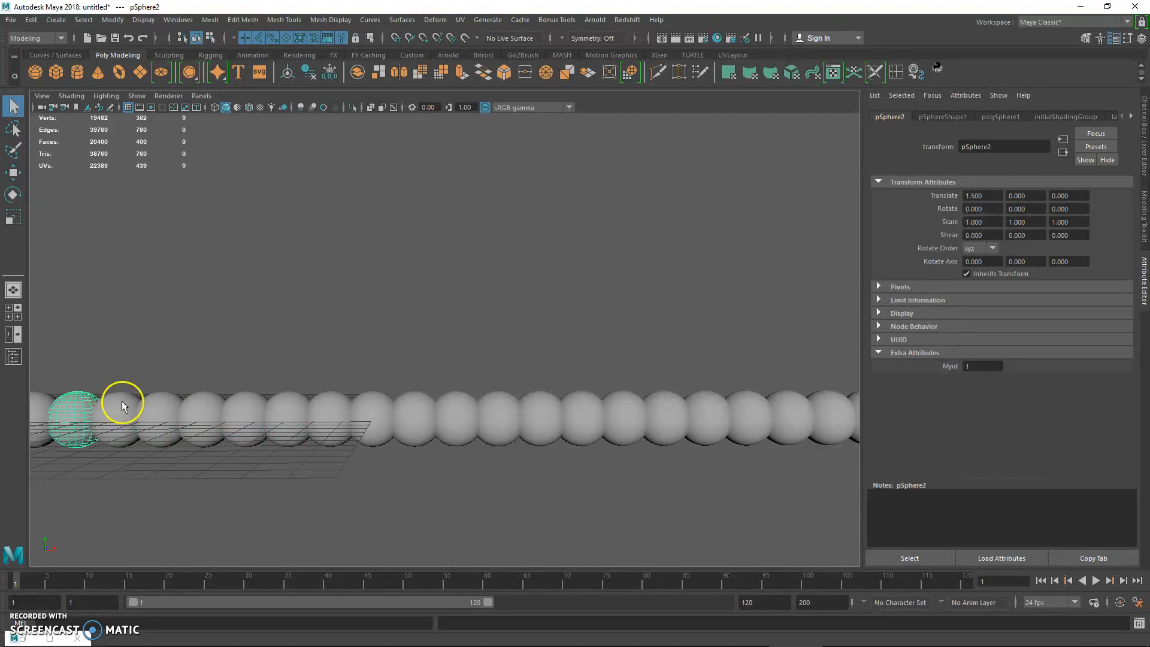
# Revisit the brick color variation image in Chrome and highlight the addUserAttr script name in Notepad.
pyautogui.moveTo(96, 642)
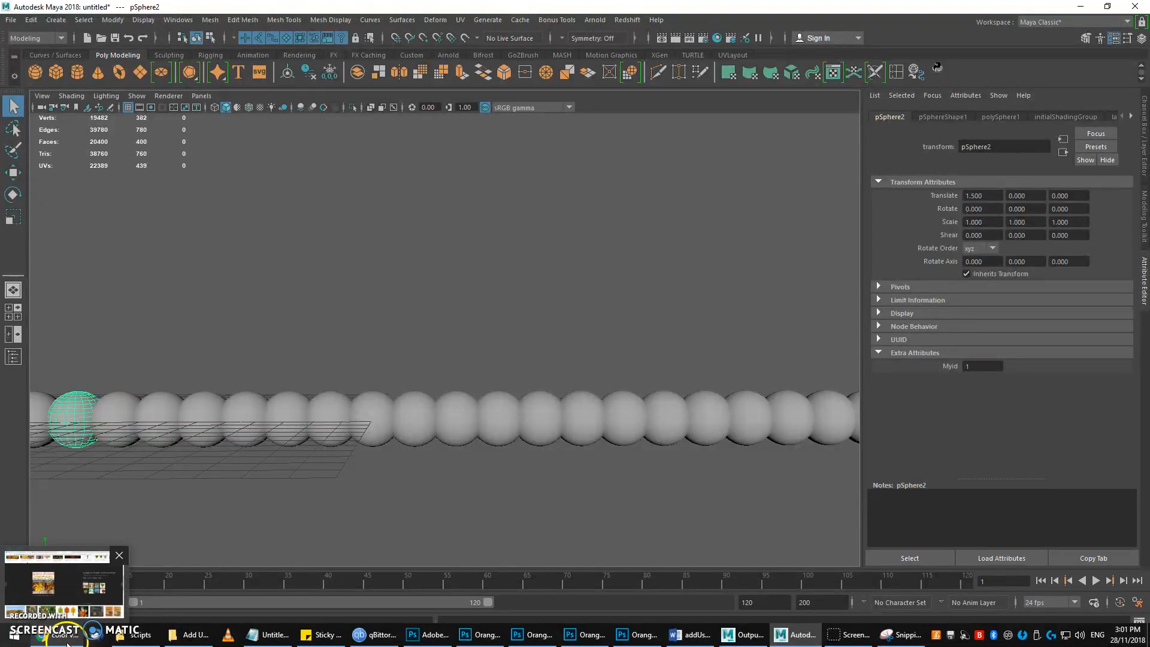
pyautogui.click(64, 639)
pyautogui.click(805, 10)
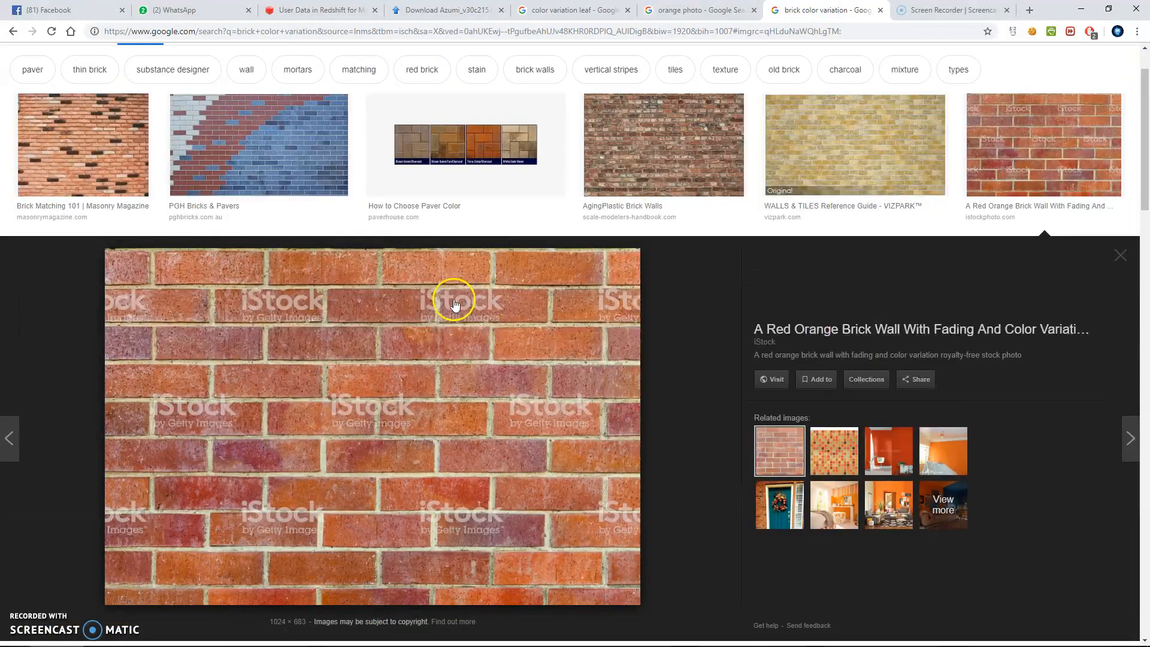
pyautogui.moveTo(321, 642)
pyautogui.click(271, 640)
pyautogui.click(314, 476)
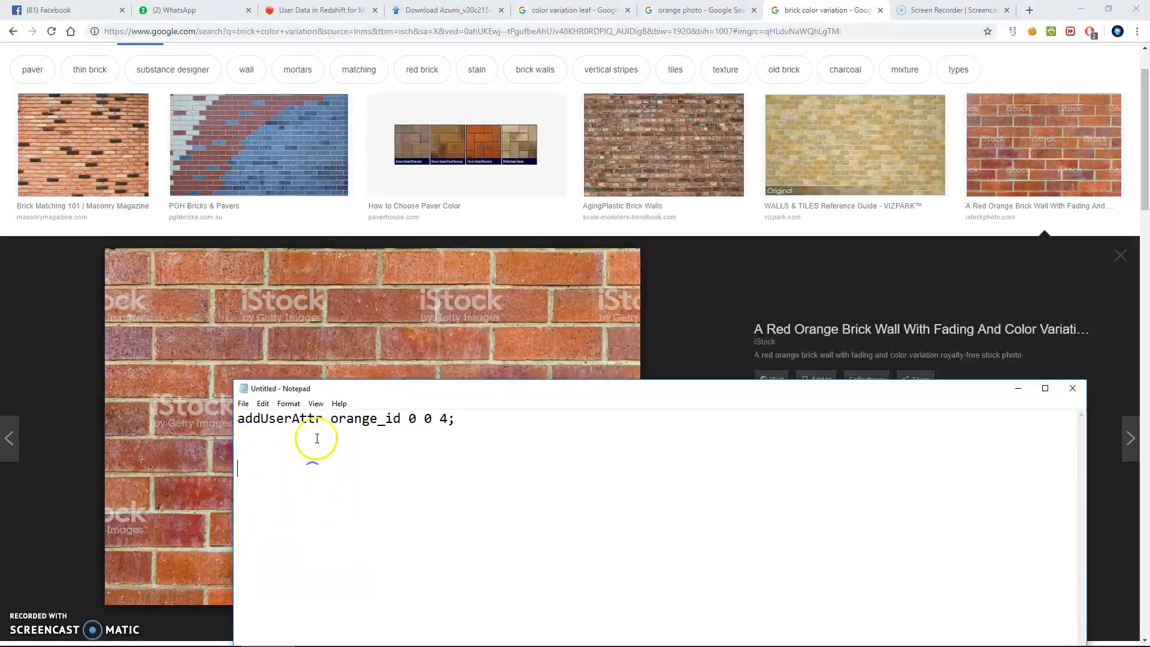
pyautogui.moveTo(326, 420); pyautogui.dragTo(232, 420)
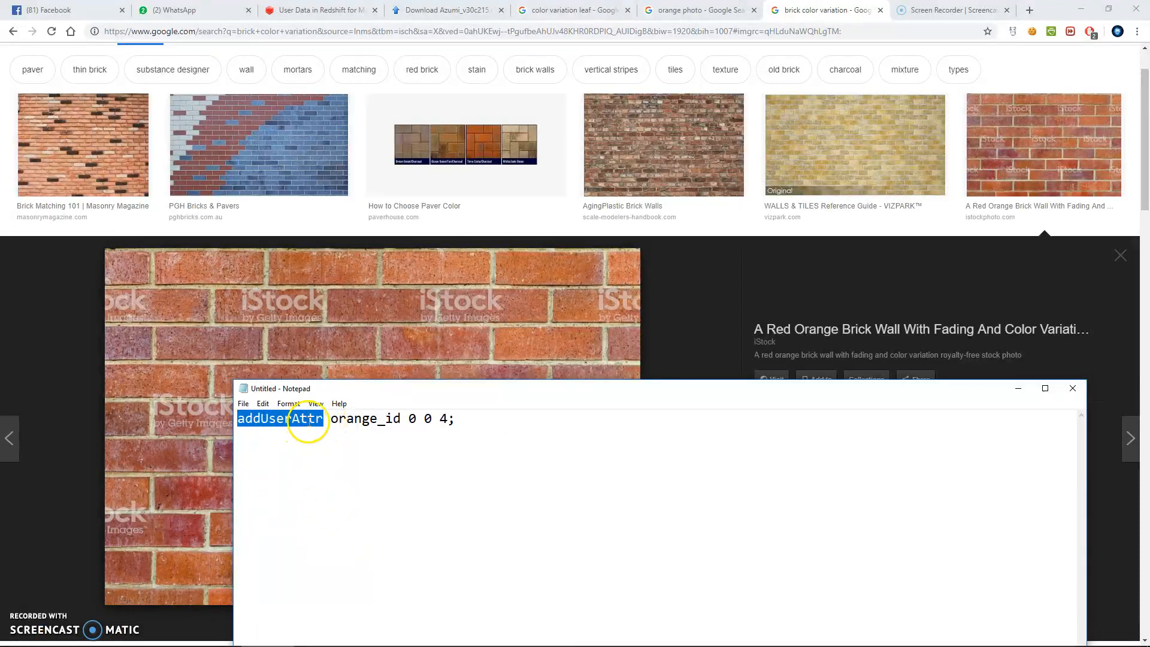
# Switch to Maya and start a new empty scene.
pyautogui.moveTo(525, 635)
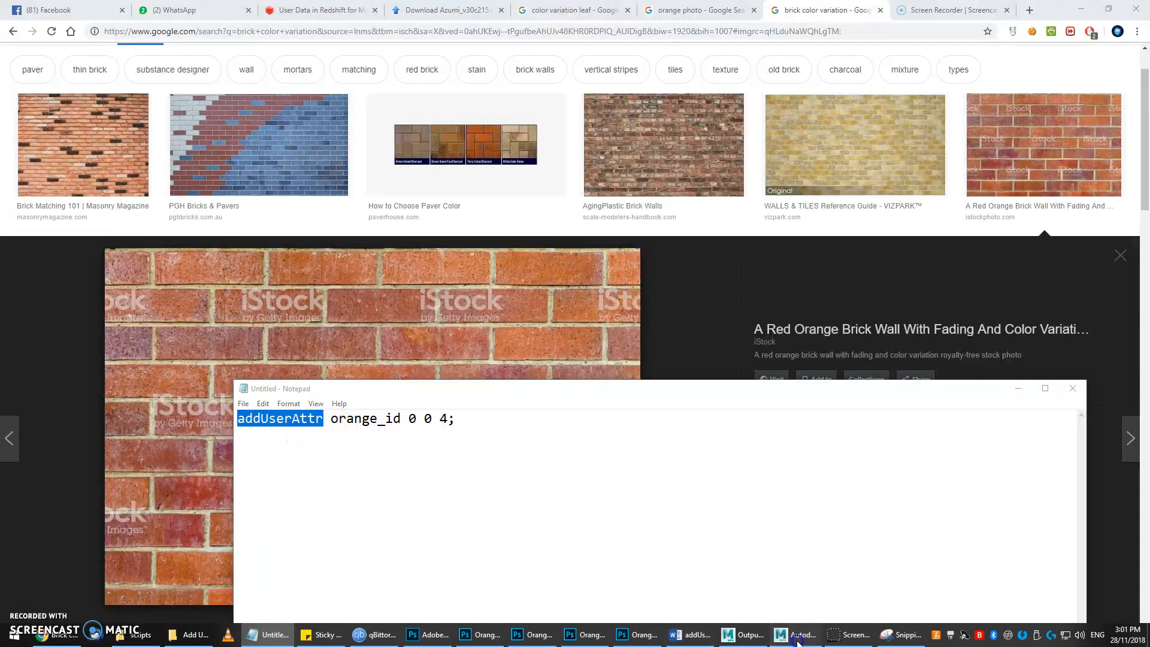
pyautogui.click(798, 637)
pyautogui.click(519, 341)
pyautogui.hotkey('ctrl', 'n')
pyautogui.click(566, 334)
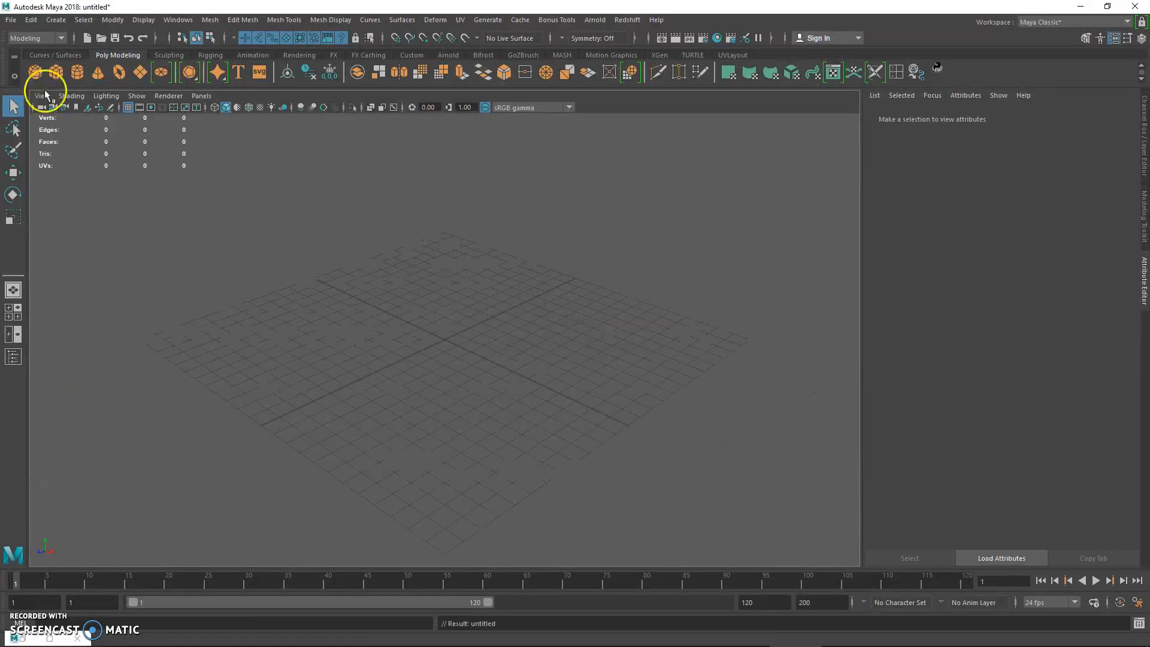
# Create a polygon sphere at the grid origin.
pyautogui.doubleClick(42, 78)
pyautogui.keyDown('alt'); pyautogui.moveTo(379, 310); pyautogui.dragTo(412, 302); pyautogui.keyUp('alt')
pyautogui.keyDown('alt'); pyautogui.moveTo(412, 301); pyautogui.dragTo(357, 311, button='middle'); pyautogui.keyUp('alt')
pyautogui.keyDown('alt'); pyautogui.moveTo(357, 311); pyautogui.dragTo(498, 352, button='right'); pyautogui.keyUp('alt')
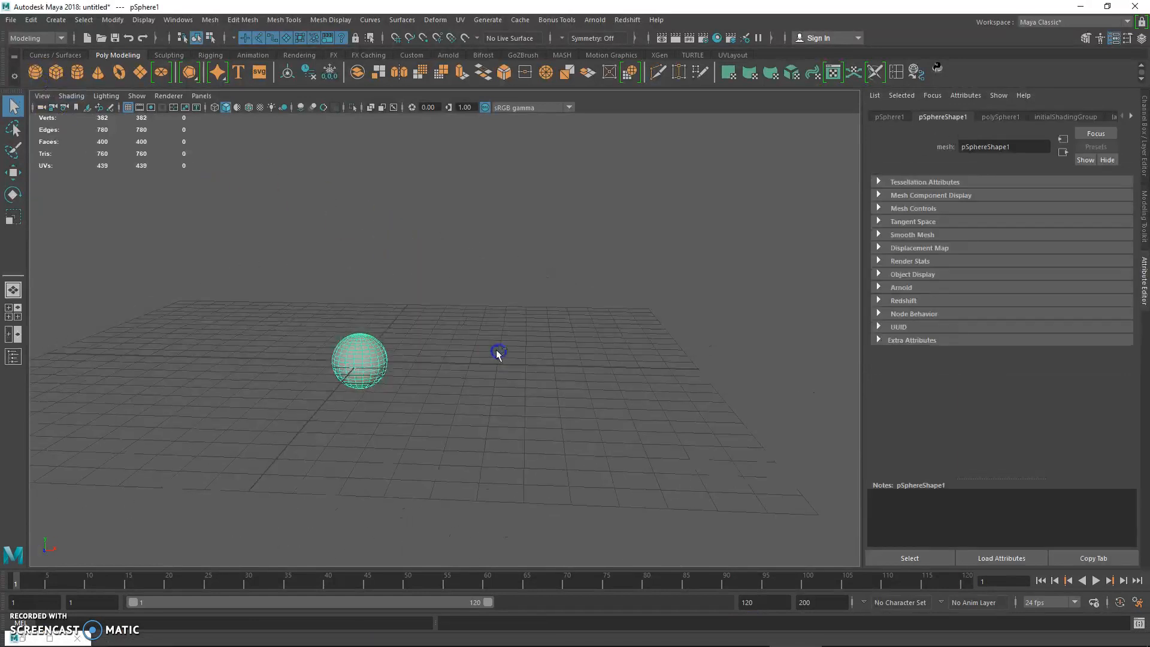
# Duplicate the sphere five times into a spaced row along the X axis.
pyautogui.press('w')
pyautogui.moveTo(423, 355); pyautogui.dragTo(780, 369)
pyautogui.press('q')
pyautogui.keyDown('alt'); pyautogui.moveTo(608, 298); pyautogui.dragTo(485, 318); pyautogui.keyUp('alt')
pyautogui.keyDown('alt'); pyautogui.moveTo(485, 318); pyautogui.dragTo(521, 334, button='right'); pyautogui.keyUp('alt')
# Check the duplicated spheres one by one and delete all five, keeping only the original sphere.
pyautogui.click(332, 396)
pyautogui.click(435, 383)
pyautogui.click(524, 384)
pyautogui.click(617, 385)
pyautogui.click(716, 392)
pyautogui.moveTo(799, 344); pyautogui.dragTo(318, 421)
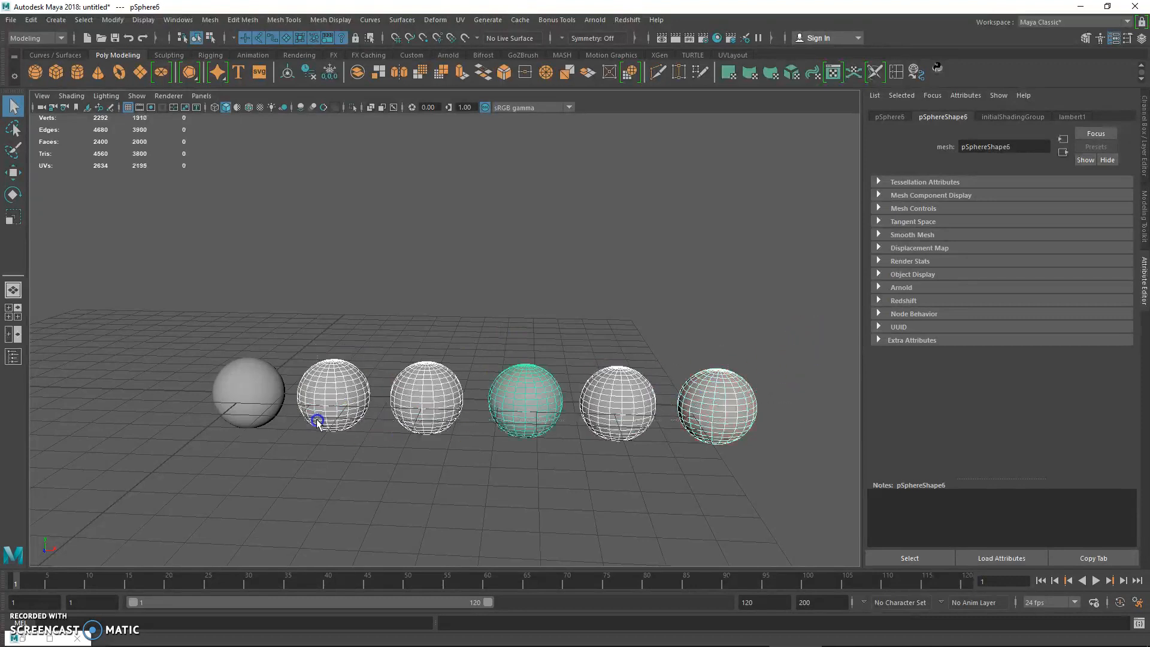
pyautogui.press('Delete')
# Make 50 copies of the original sphere in a continuous row along X with Duplicate Special.
pyautogui.click(240, 391)
pyautogui.press('w')
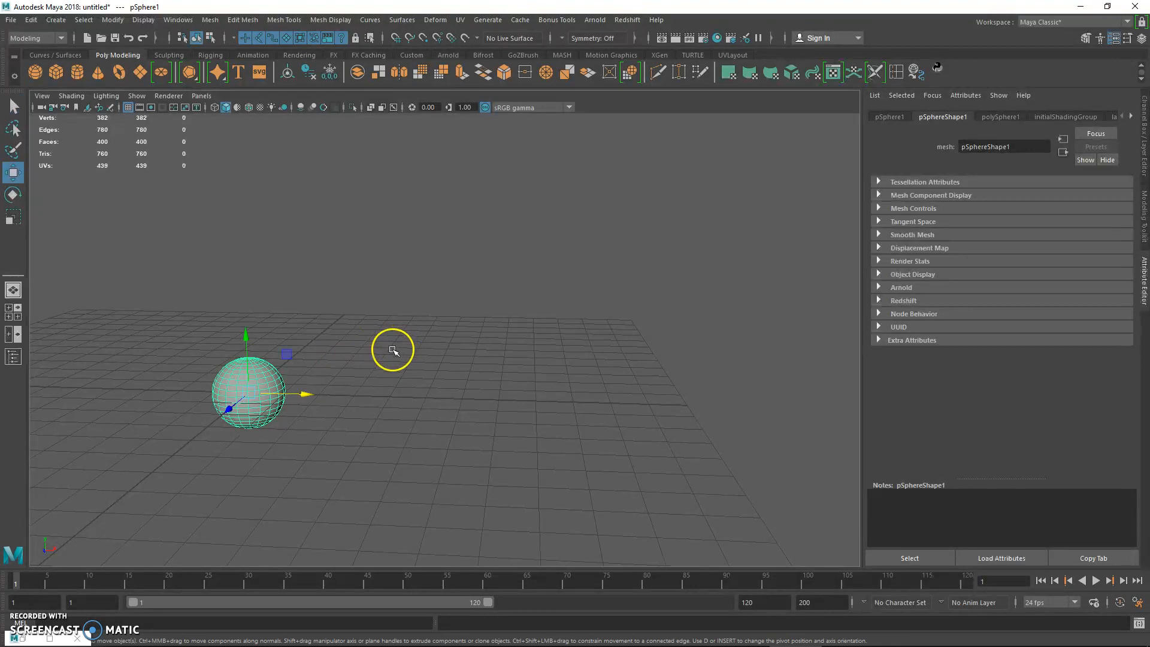
pyautogui.keyDown('alt'); pyautogui.moveTo(393, 351); pyautogui.dragTo(297, 337); pyautogui.keyUp('alt')
pyautogui.hotkey('ctrl', 'shift', 'd')
pyautogui.keyDown('alt'); pyautogui.moveTo(530, 319); pyautogui.dragTo(419, 347, button='middle'); pyautogui.keyUp('alt')
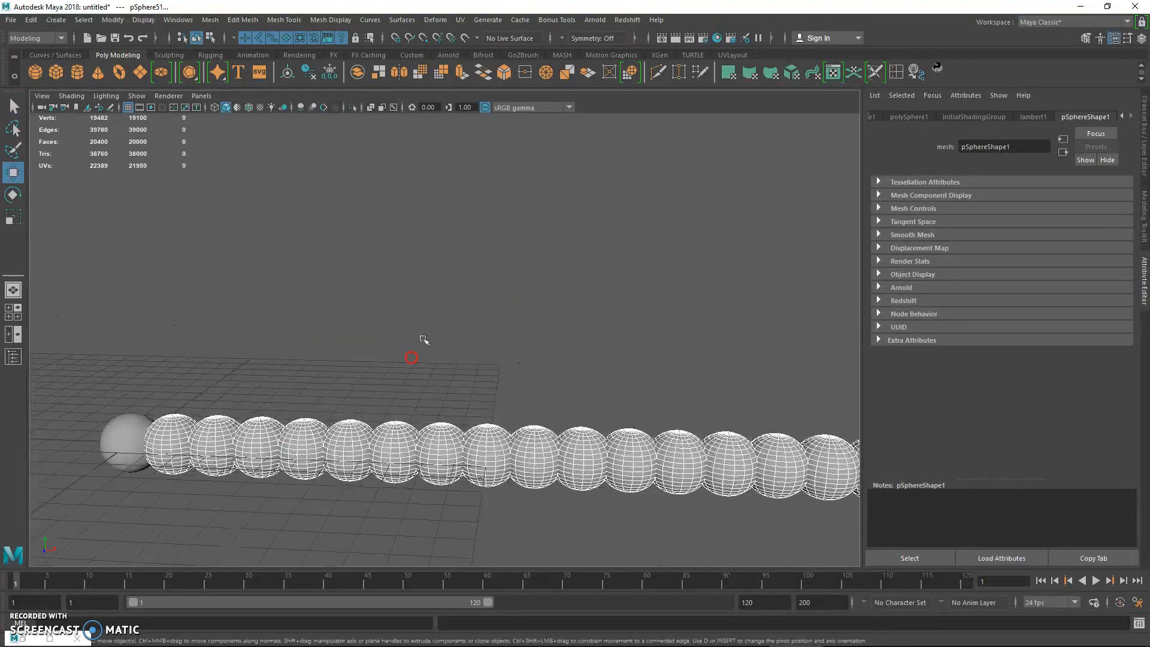
pyautogui.keyDown('alt'); pyautogui.moveTo(419, 348); pyautogui.dragTo(347, 312, button='right'); pyautogui.keyUp('alt')
pyautogui.keyDown('alt'); pyautogui.moveTo(469, 352); pyautogui.dragTo(440, 355, button='middle'); pyautogui.keyUp('alt')
pyautogui.keyDown('alt'); pyautogui.moveTo(440, 355); pyautogui.dragTo(400, 334, button='right'); pyautogui.keyUp('alt')
pyautogui.keyDown('alt'); pyautogui.moveTo(539, 310); pyautogui.dragTo(590, 335, button='right'); pyautogui.keyUp('alt')
pyautogui.click(422, 432)
# Examine the new row of duplicates by selecting consecutive spheres one at a time.
pyautogui.keyDown('alt'); pyautogui.moveTo(372, 392); pyautogui.dragTo(387, 372, button='middle'); pyautogui.keyUp('alt')
pyautogui.keyDown('alt'); pyautogui.moveTo(387, 372); pyautogui.dragTo(420, 381, button='right'); pyautogui.keyUp('alt')
pyautogui.keyDown('alt'); pyautogui.moveTo(307, 373); pyautogui.dragTo(225, 380, button='middle'); pyautogui.keyUp('alt')
pyautogui.press('q')
pyautogui.click(191, 393)
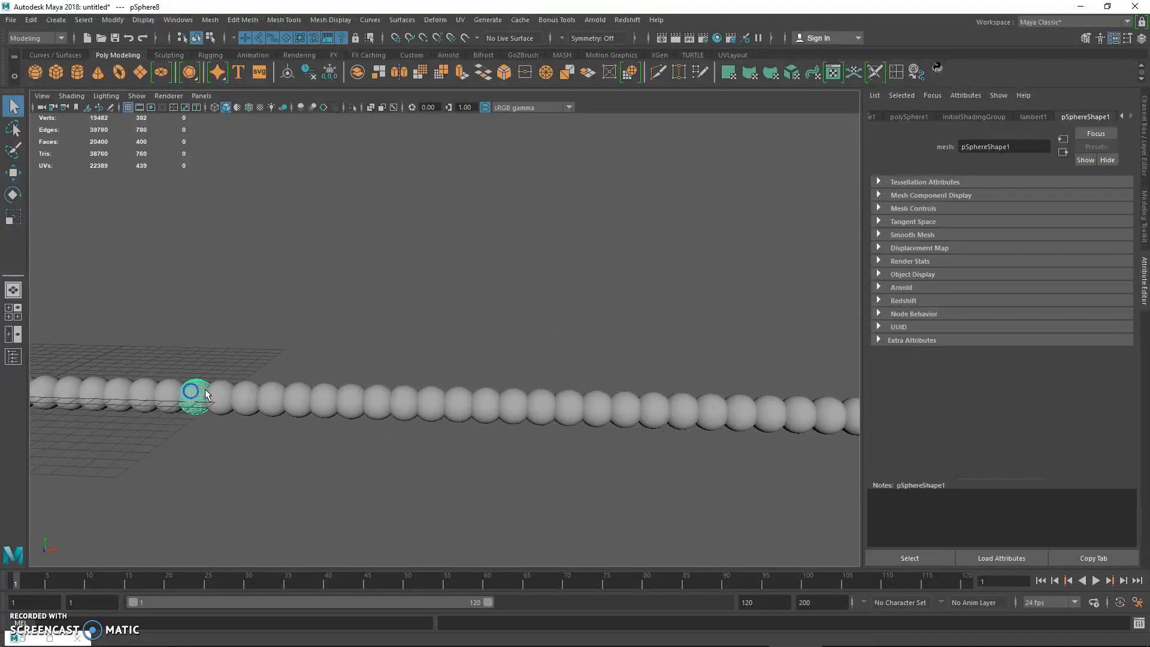
pyautogui.click(244, 397)
pyautogui.click(271, 398)
pyautogui.click(297, 400)
pyautogui.click(324, 401)
pyautogui.click(354, 401)
pyautogui.click(378, 402)
pyautogui.click(406, 404)
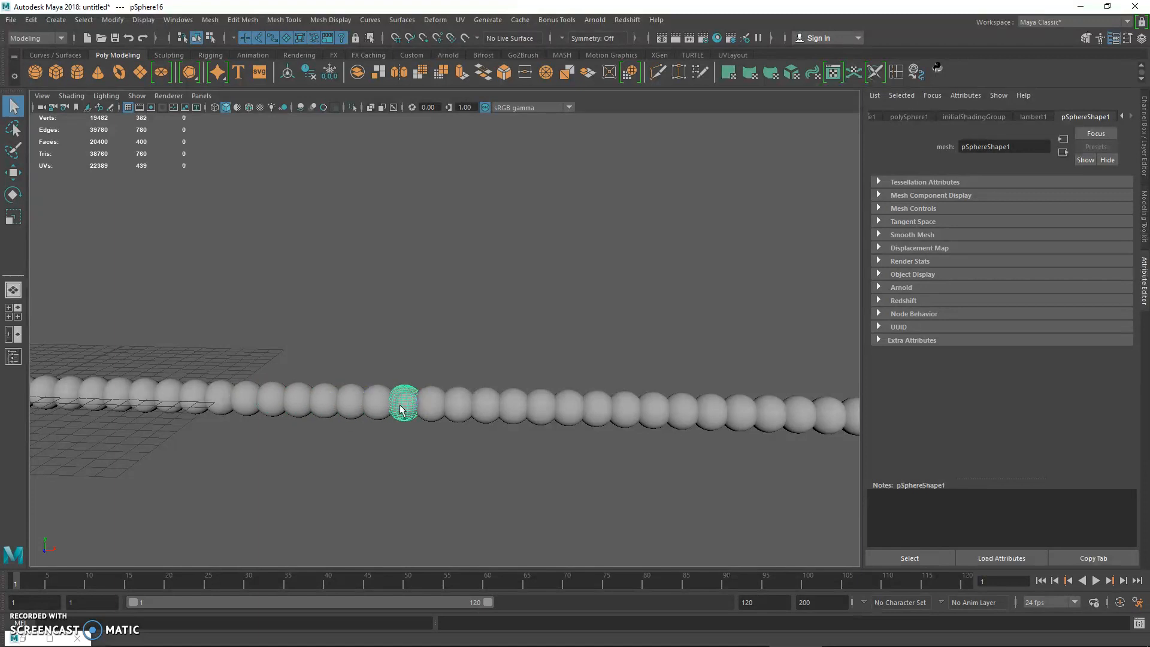
# Switch to Notepad and highlight the addUserAttr command name at the start of the script line.
pyautogui.click(267, 642)
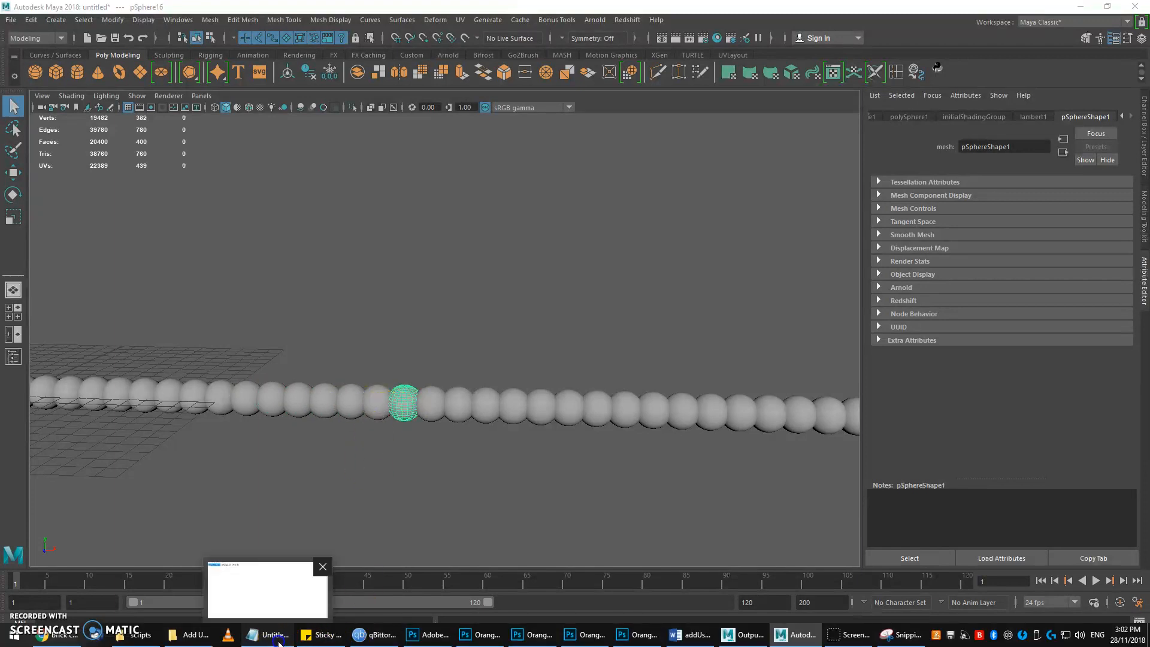
pyautogui.click(320, 470)
pyautogui.moveTo(331, 421); pyautogui.dragTo(229, 415)
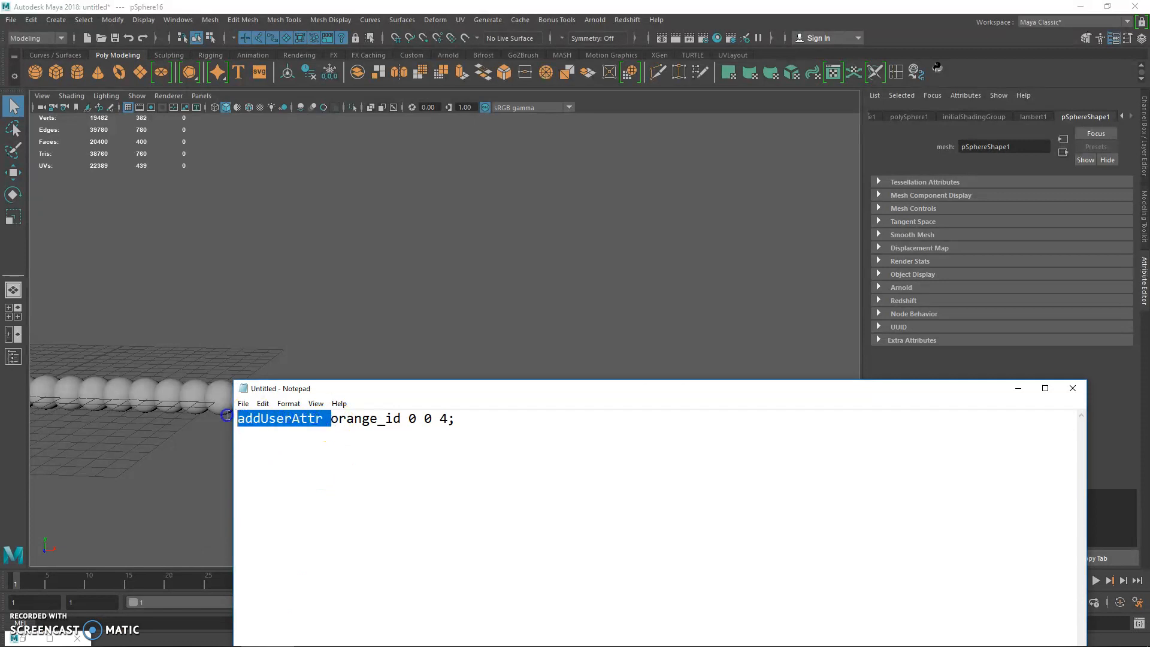
pyautogui.moveTo(324, 423); pyautogui.dragTo(242, 418)
pyautogui.click(321, 427)
pyautogui.moveTo(313, 419); pyautogui.dragTo(209, 415)
# Return to Maya and select scattered spheres along the row to review which objects need an ID.
pyautogui.click(211, 416)
pyautogui.click(220, 396)
pyautogui.click(323, 398)
pyautogui.click(271, 399)
pyautogui.click(194, 396)
pyautogui.click(142, 395)
pyautogui.click(98, 396)
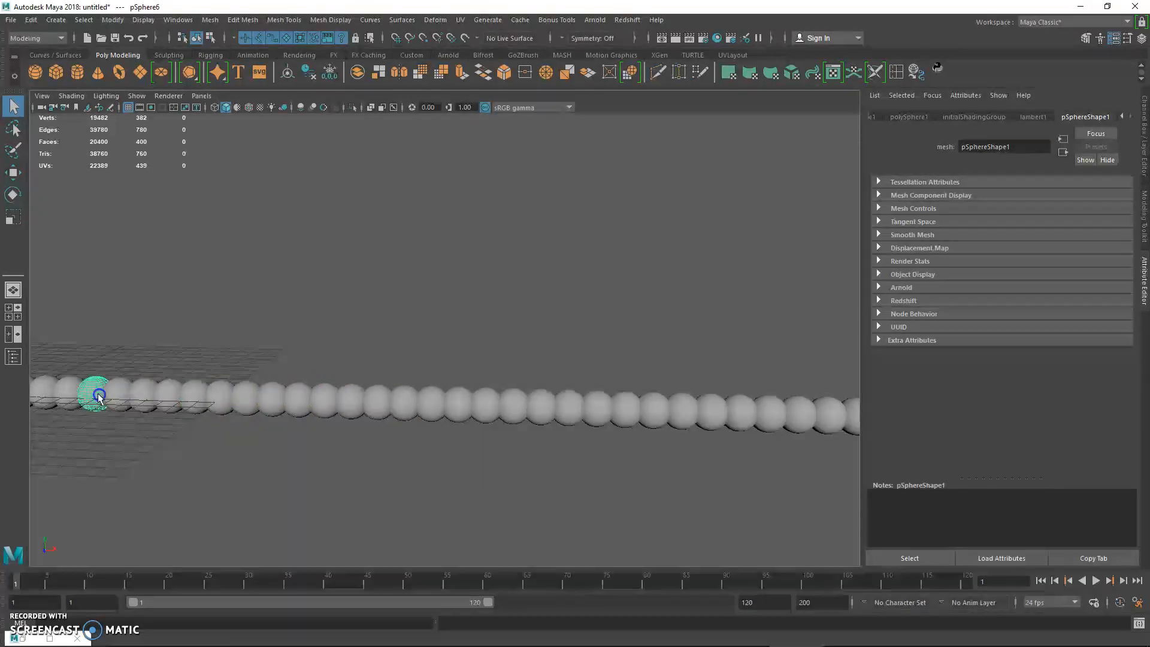
pyautogui.click(206, 392)
pyautogui.click(288, 398)
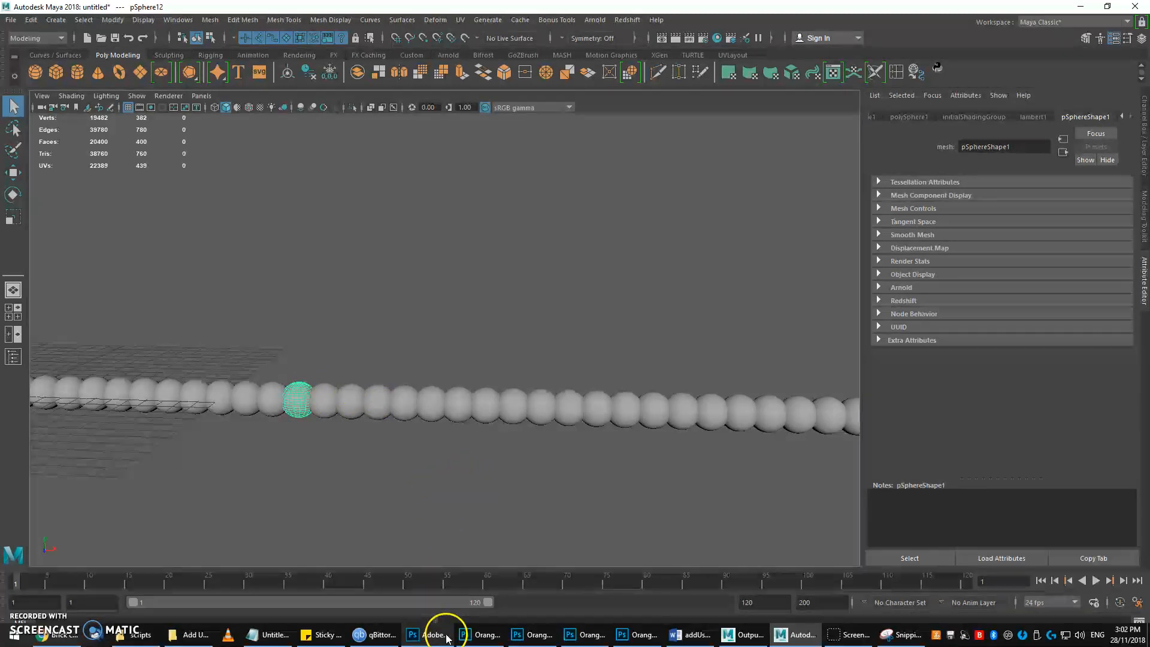
# Switch to Photoshop and examine the four texture images Orange_01.jpg to Orange_04.jpg, nudging each window in turn.
pyautogui.click(437, 636)
pyautogui.moveTo(144, 182)
pyautogui.mouseDown()
pyautogui.moveTo(143, 171)
pyautogui.moveTo(139, 183)
pyautogui.mouseUp()
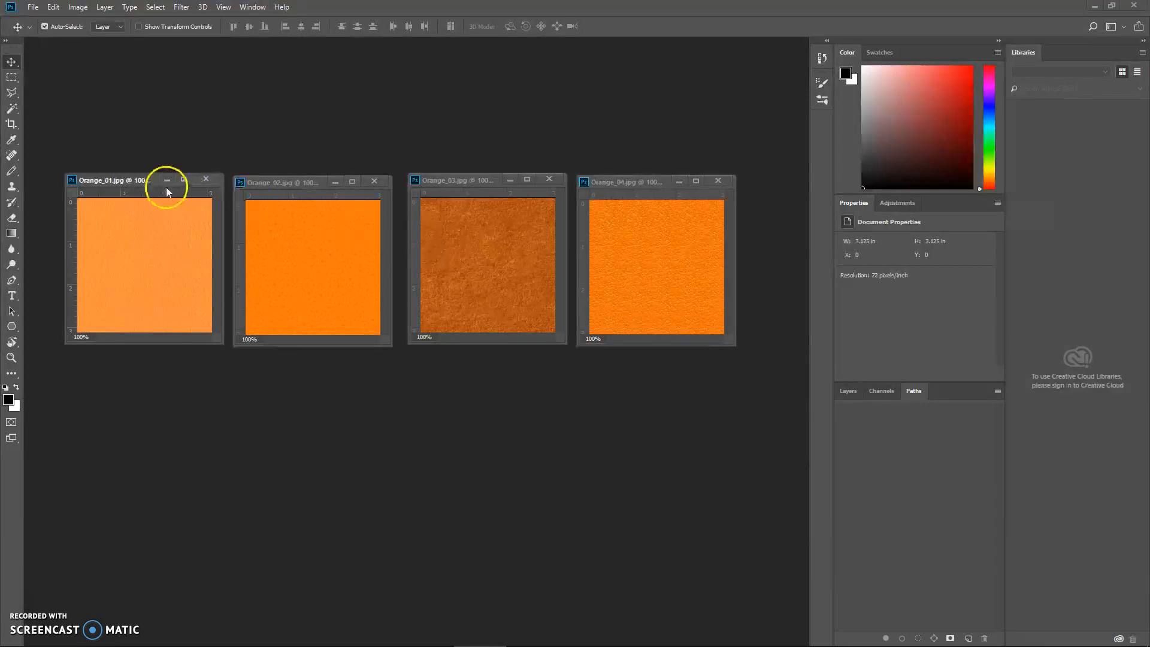
pyautogui.moveTo(130, 181); pyautogui.dragTo(127, 183)
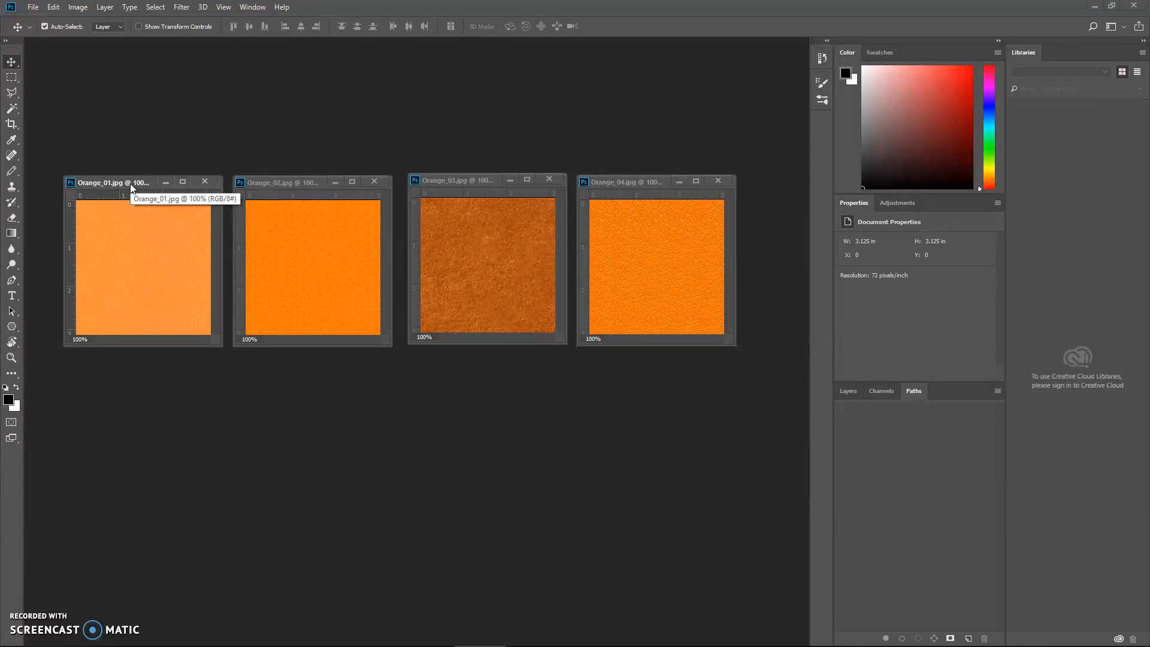
pyautogui.moveTo(663, 619)
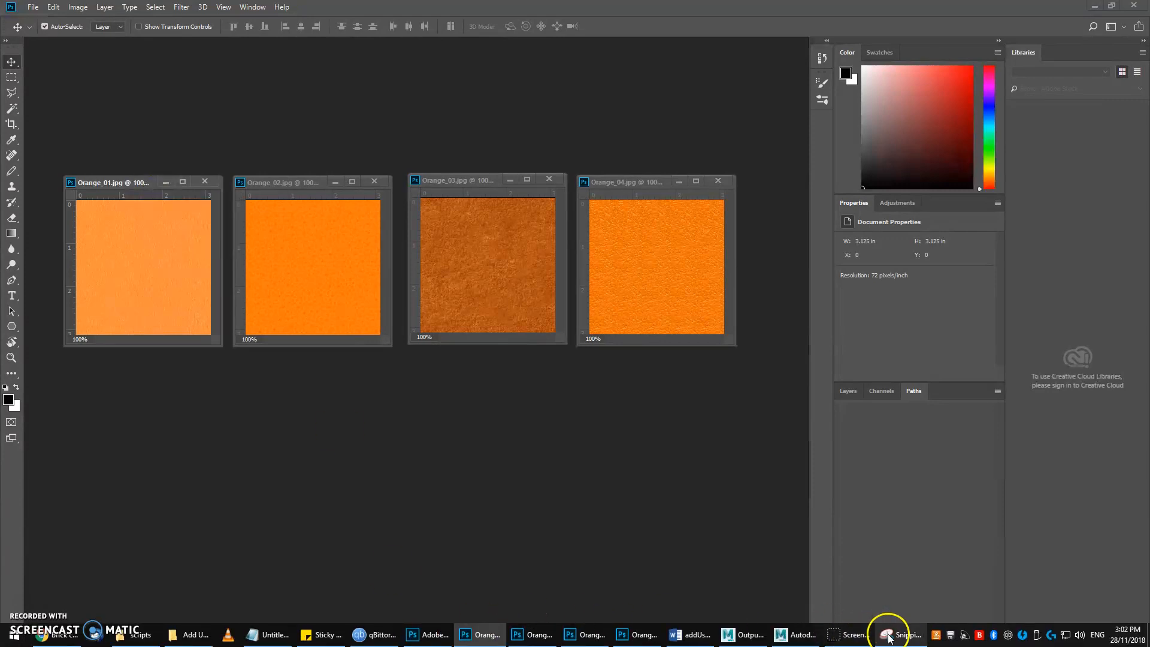
pyautogui.moveTo(110, 183)
pyautogui.mouseDown()
pyautogui.moveTo(120, 173)
pyautogui.moveTo(110, 176)
pyautogui.mouseUp()
pyautogui.moveTo(273, 184)
pyautogui.mouseDown()
pyautogui.moveTo(277, 169)
pyautogui.moveTo(270, 176)
pyautogui.mouseUp()
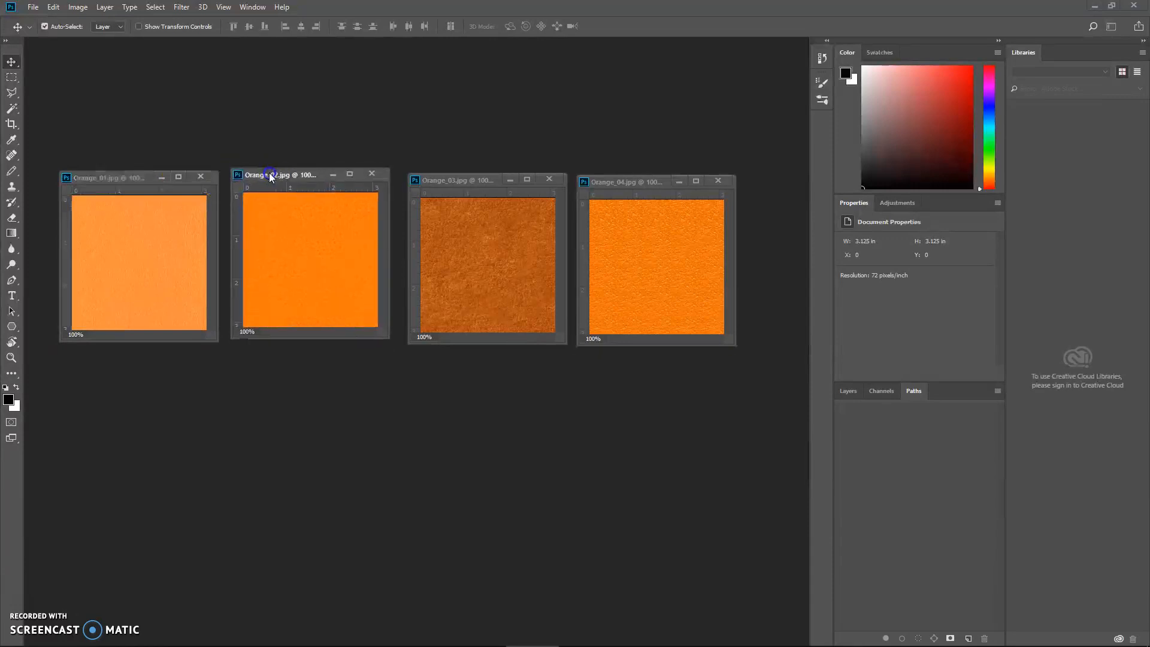
pyautogui.moveTo(438, 178); pyautogui.dragTo(453, 178)
pyautogui.moveTo(595, 181); pyautogui.dragTo(601, 176)
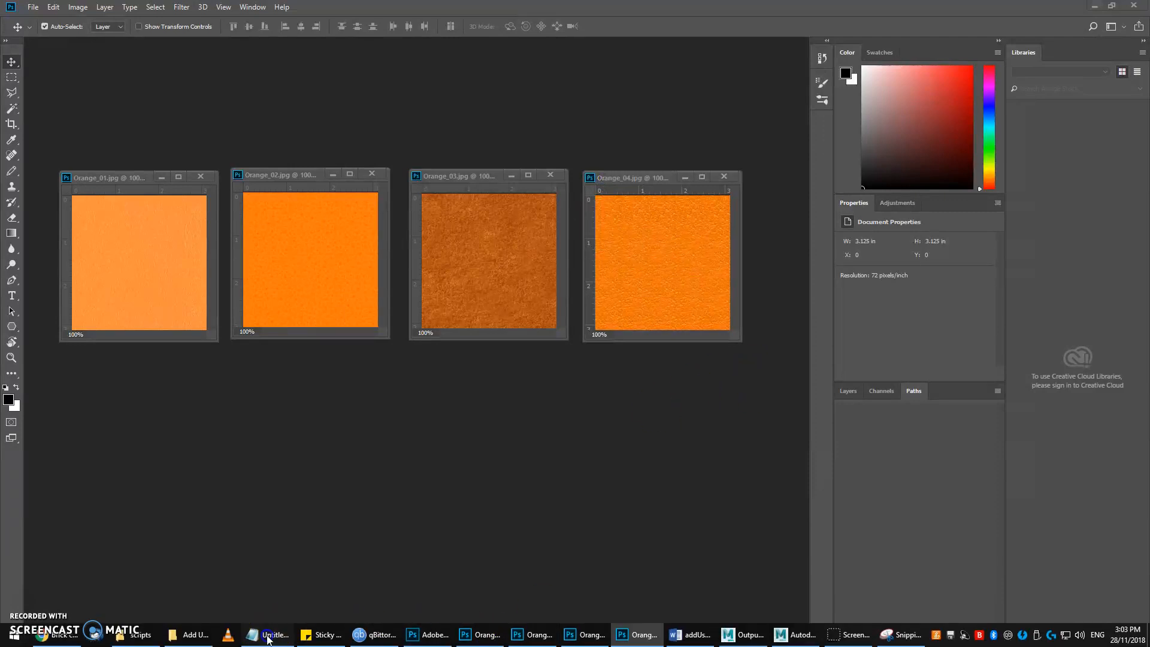
# Switch to Notepad and select the whole command line "addUserAttr orange_id 0 0 4;".
pyautogui.click(273, 635)
pyautogui.click(470, 439)
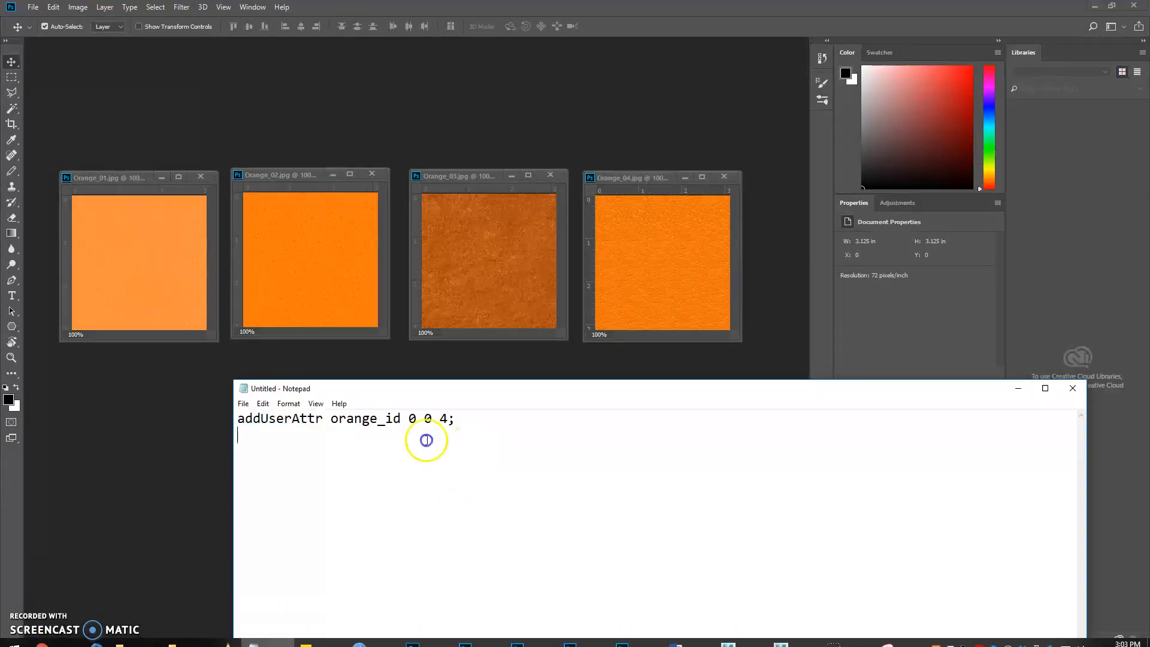
pyautogui.hotkey('ctrl', 'a')
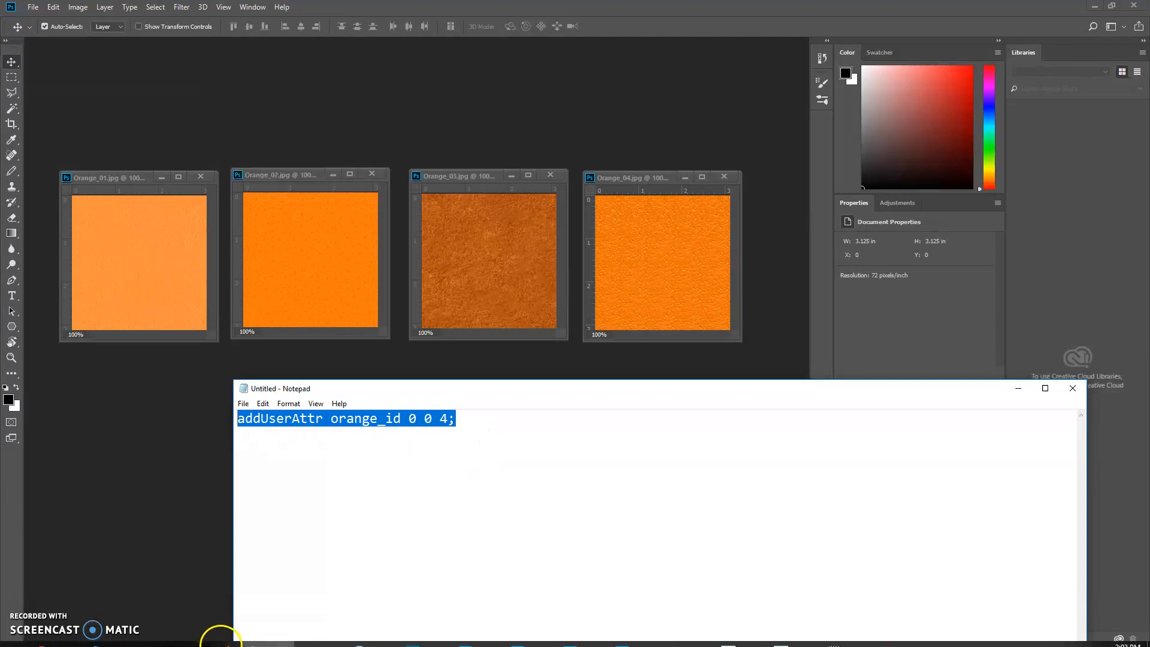
pyautogui.moveTo(250, 640)
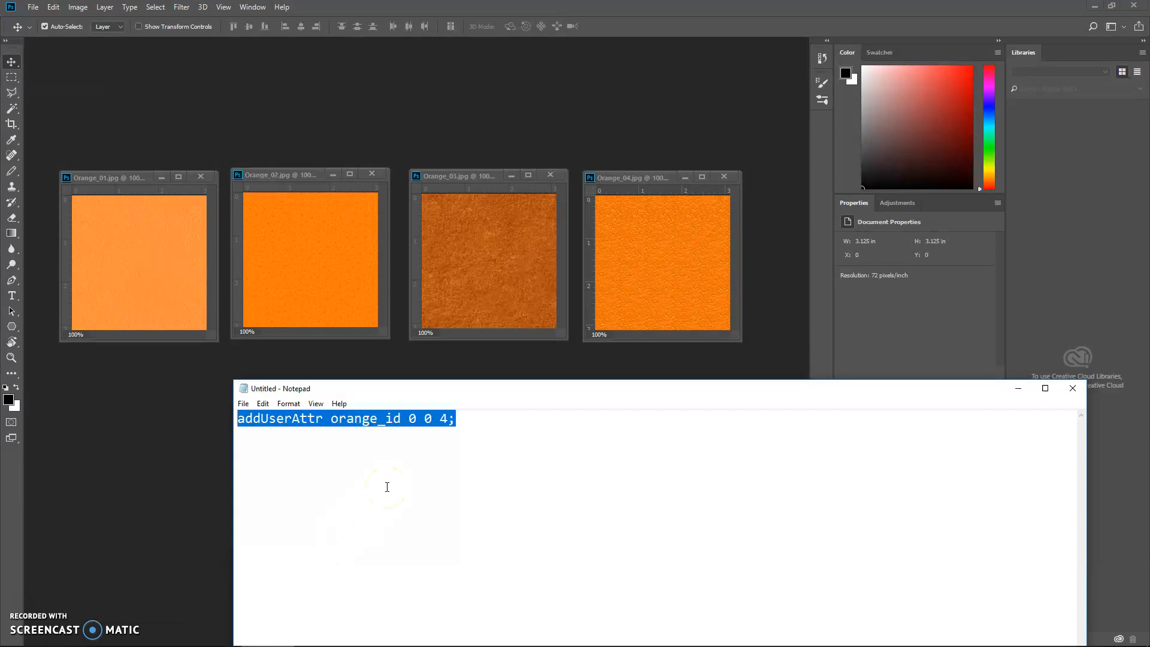
# Switch to Snipping Tool, capture the four texture windows, and sketch a row of ten blue circles below them.
pyautogui.click(97, 496)
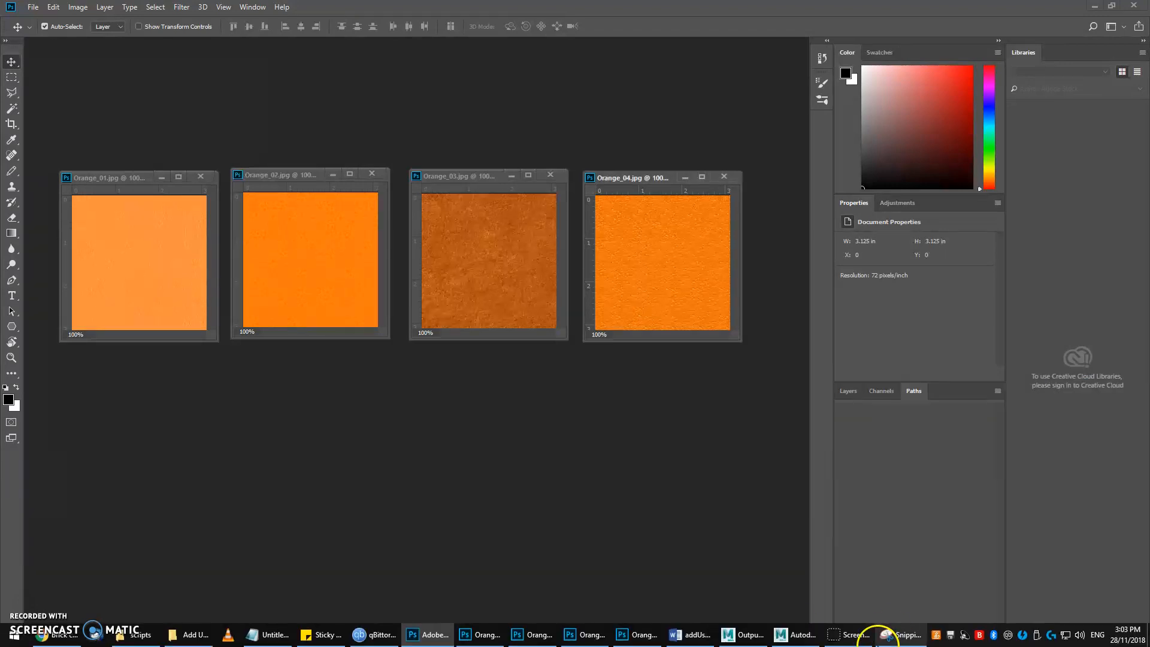
pyautogui.click(885, 636)
pyautogui.click(30, 44)
pyautogui.moveTo(39, 66); pyautogui.dragTo(991, 623)
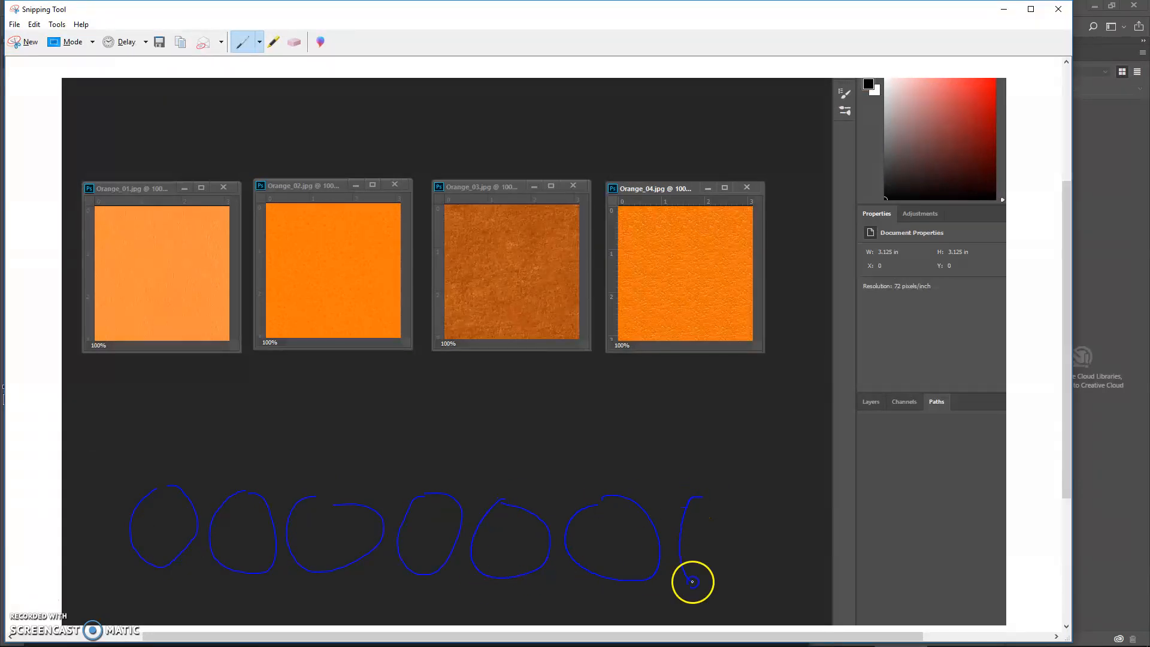
pyautogui.moveTo(937, 505); pyautogui.dragTo(941, 585)
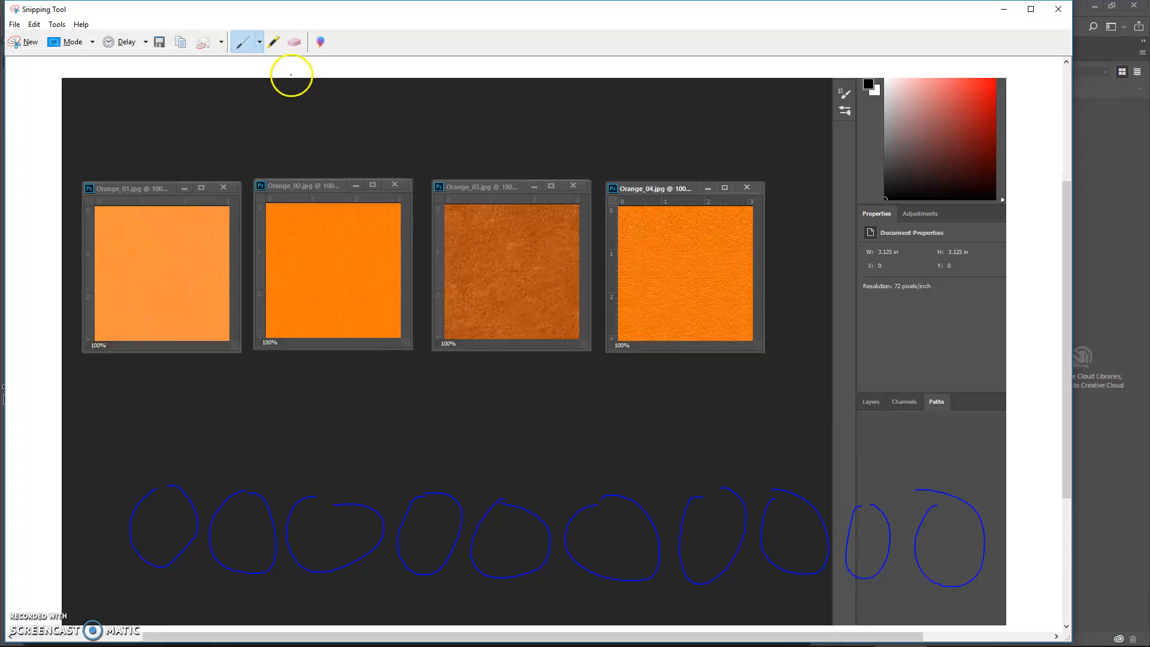
# With the red pen, number the ten circles 1, 1, 4, 1, 4, 3, 3, 2, 1, 1 in order.
pyautogui.click(259, 42)
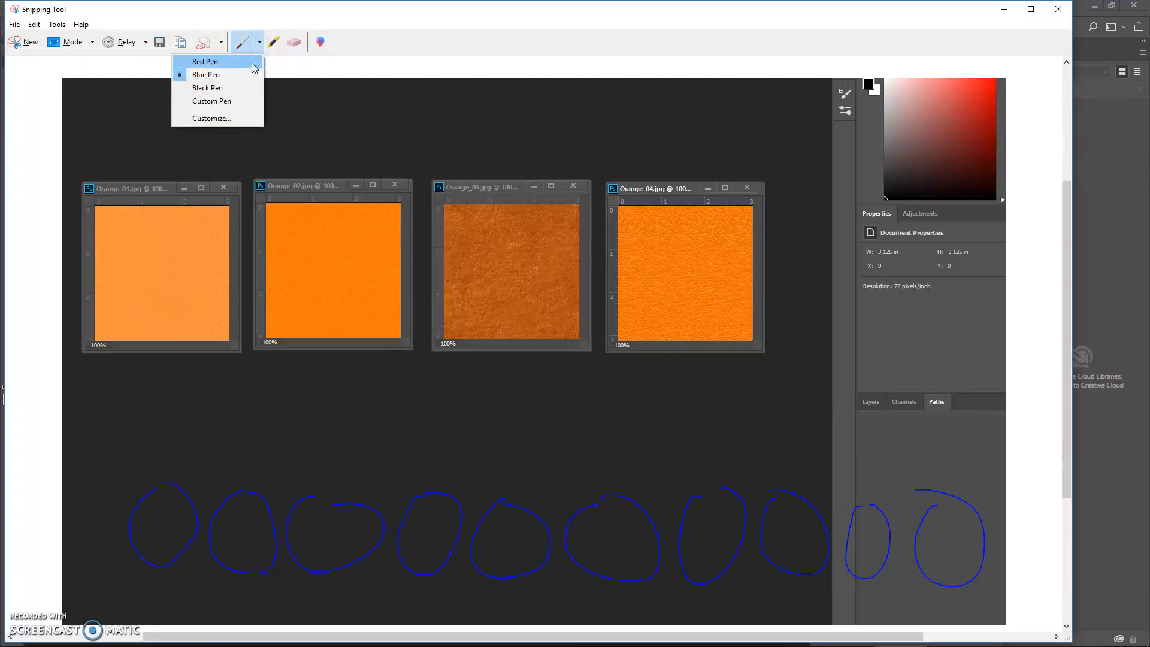
pyautogui.click(252, 66)
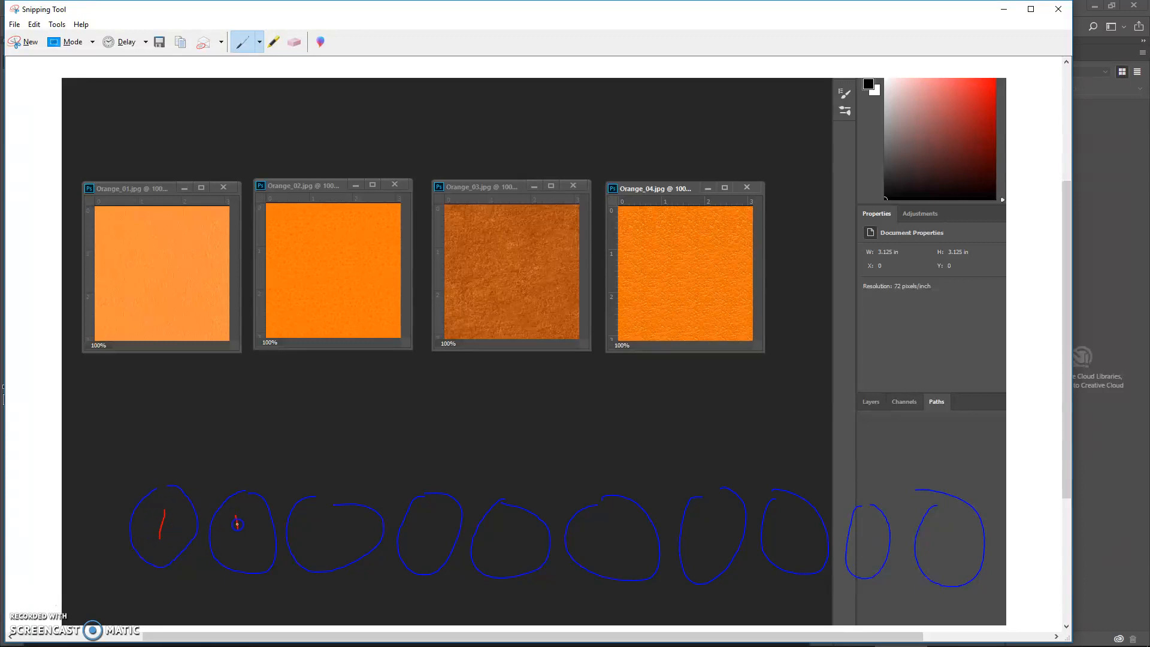
pyautogui.moveTo(322, 530); pyautogui.dragTo(323, 545)
pyautogui.moveTo(426, 514); pyautogui.dragTo(425, 538)
pyautogui.moveTo(506, 521); pyautogui.dragTo(509, 533)
pyautogui.moveTo(592, 524); pyautogui.dragTo(604, 518)
pyautogui.moveTo(695, 518); pyautogui.dragTo(703, 516)
pyautogui.moveTo(776, 523); pyautogui.dragTo(781, 536)
pyautogui.moveTo(867, 523); pyautogui.dragTo(866, 546)
pyautogui.moveTo(957, 520); pyautogui.dragTo(960, 553)
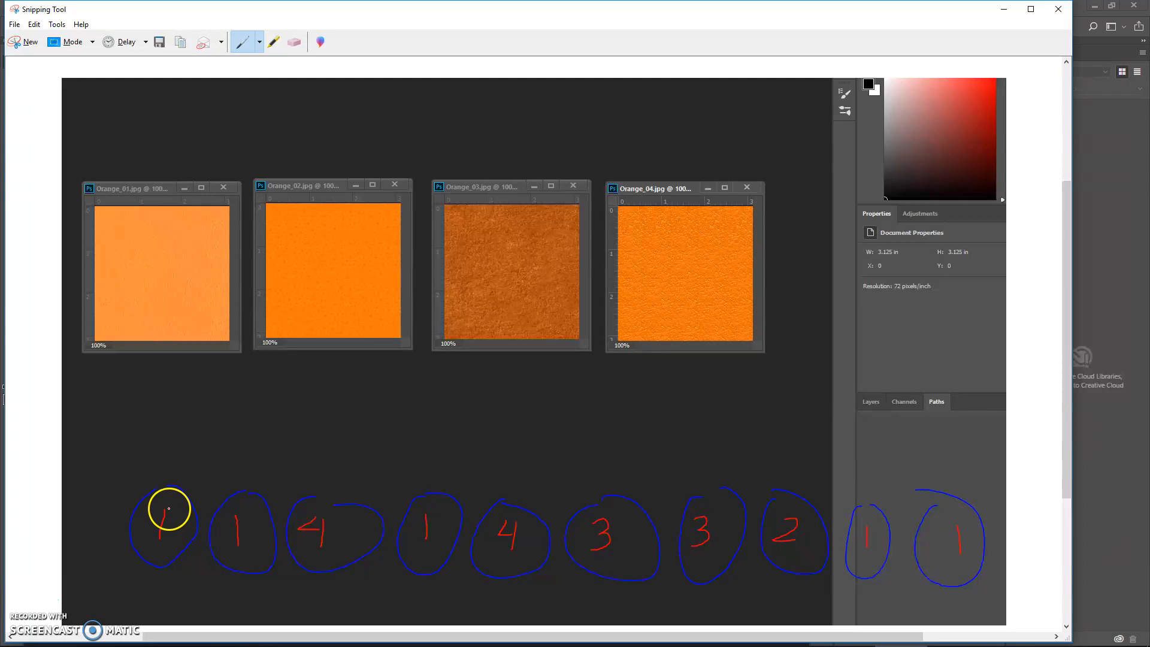
# Draw red arrows from the texture images to the first eight circles with matching numbers, and minimize Snipping Tool.
pyautogui.moveTo(161, 329); pyautogui.dragTo(162, 344)
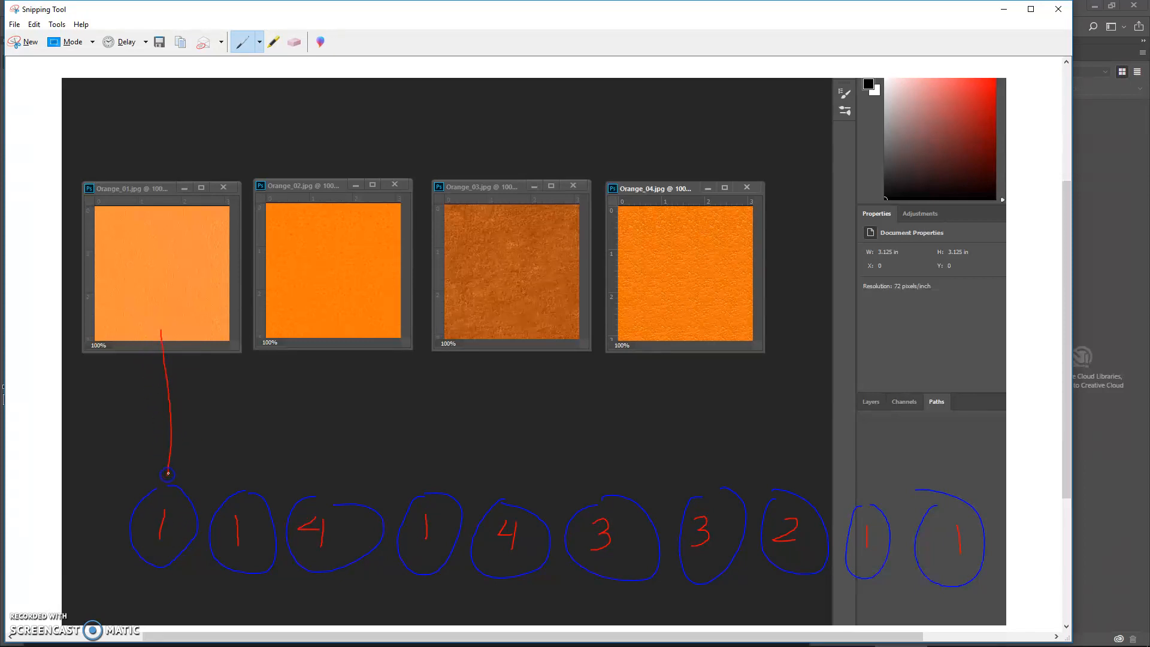
pyautogui.moveTo(169, 464); pyautogui.dragTo(170, 464)
pyautogui.moveTo(161, 331); pyautogui.dragTo(178, 374)
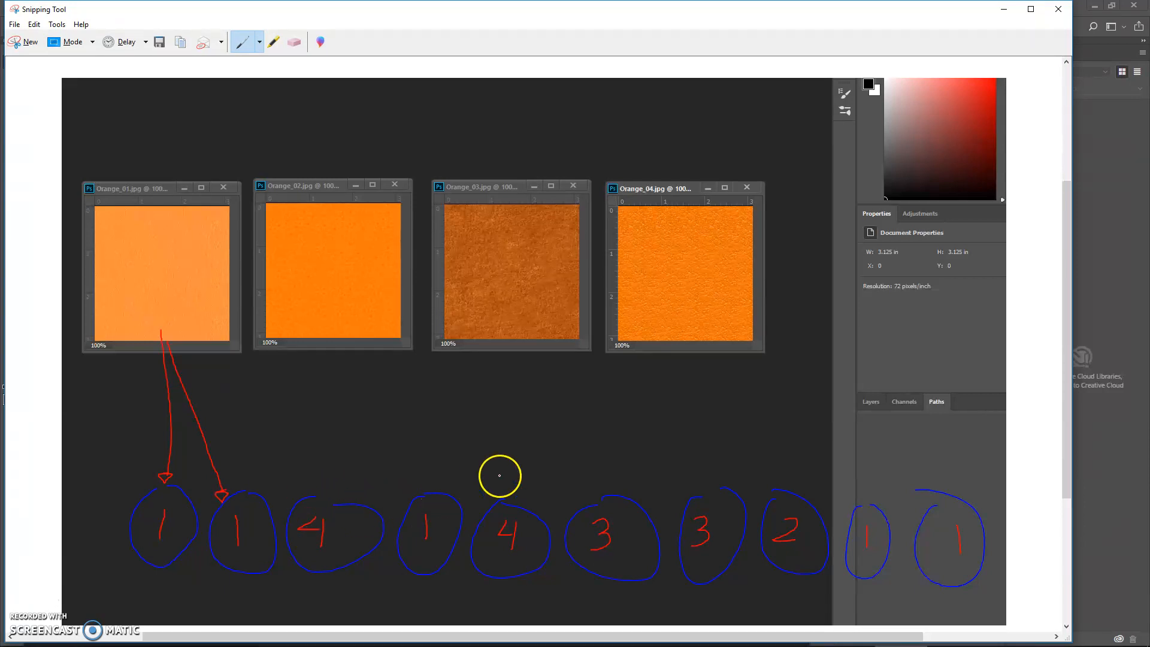
pyautogui.moveTo(640, 357)
pyautogui.mouseDown()
pyautogui.moveTo(598, 403)
pyautogui.moveTo(399, 457)
pyautogui.mouseUp()
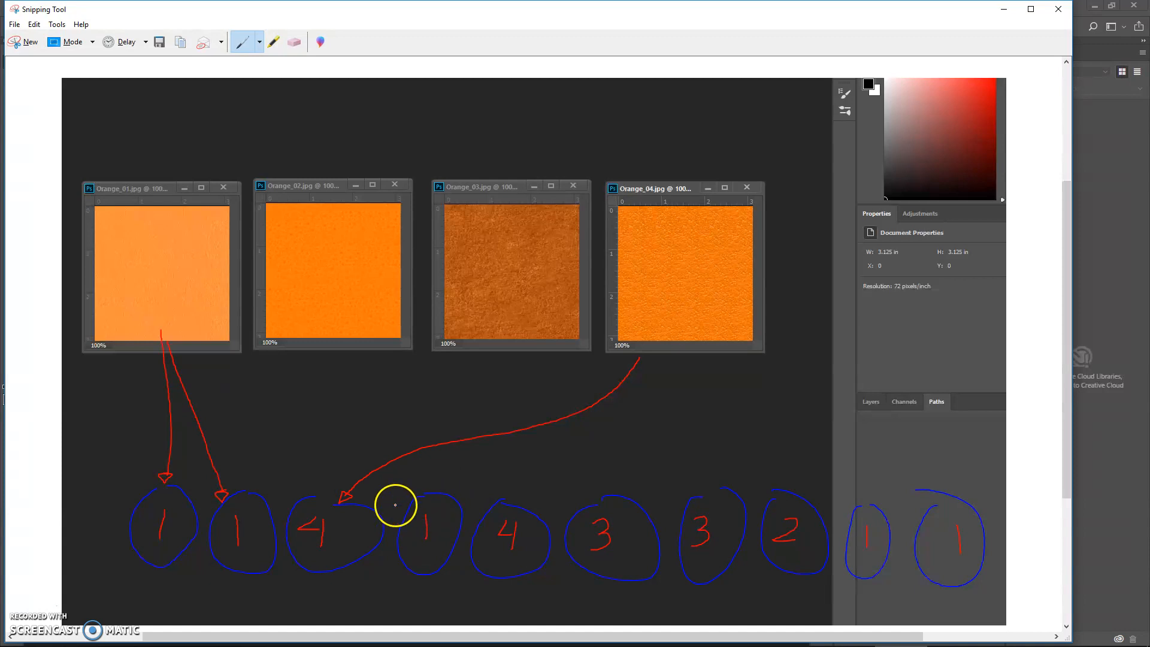
pyautogui.moveTo(168, 340)
pyautogui.mouseDown()
pyautogui.moveTo(187, 367)
pyautogui.moveTo(410, 470)
pyautogui.mouseUp()
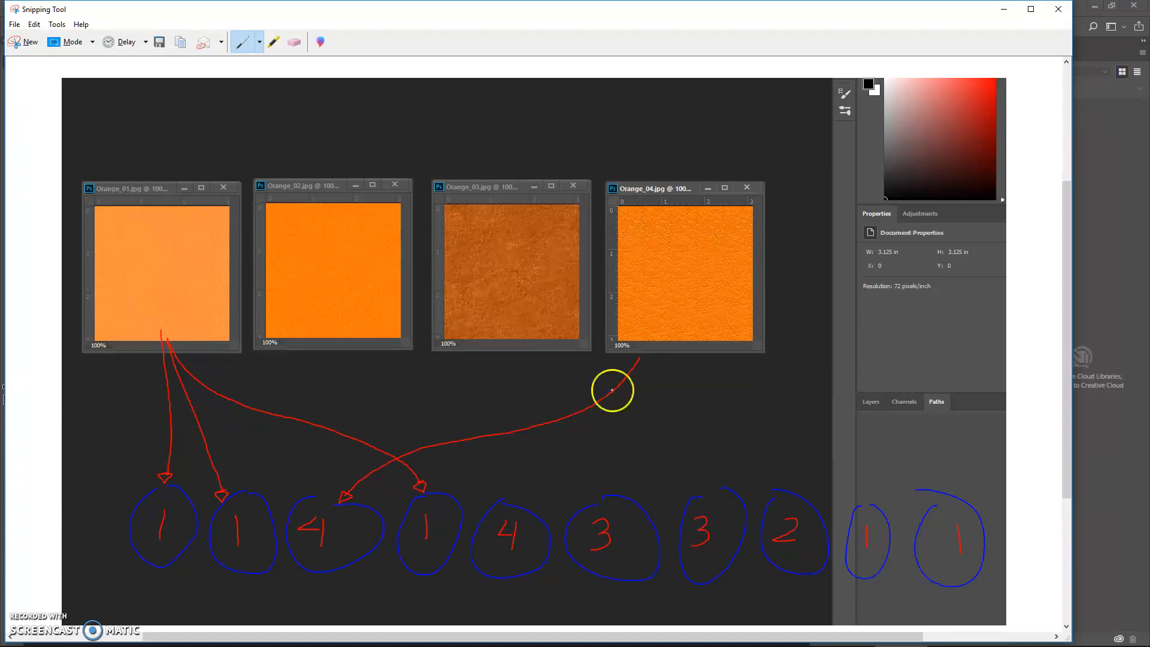
pyautogui.moveTo(668, 344); pyautogui.dragTo(638, 389)
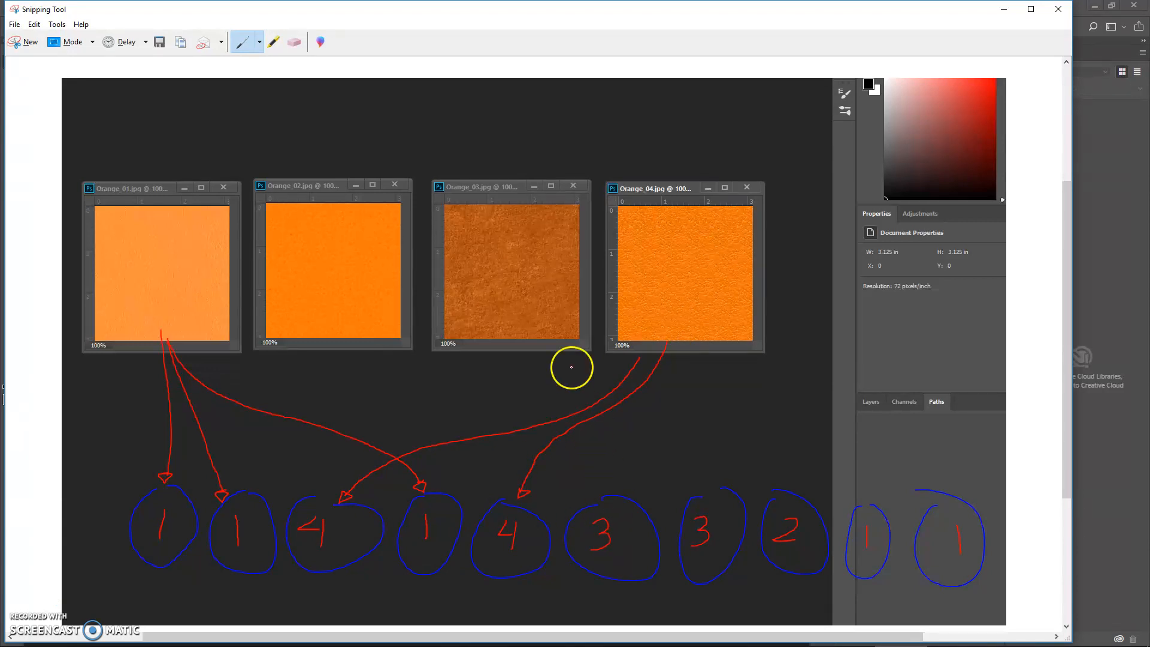
pyautogui.moveTo(498, 331); pyautogui.dragTo(571, 448)
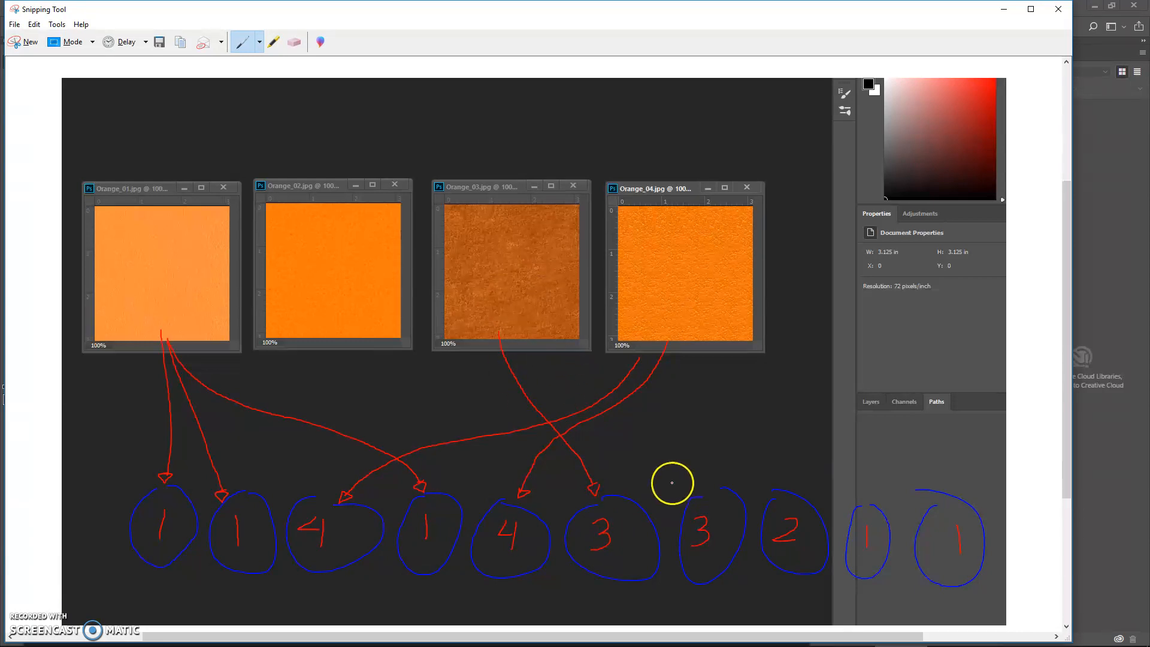
pyautogui.moveTo(502, 335); pyautogui.dragTo(523, 370)
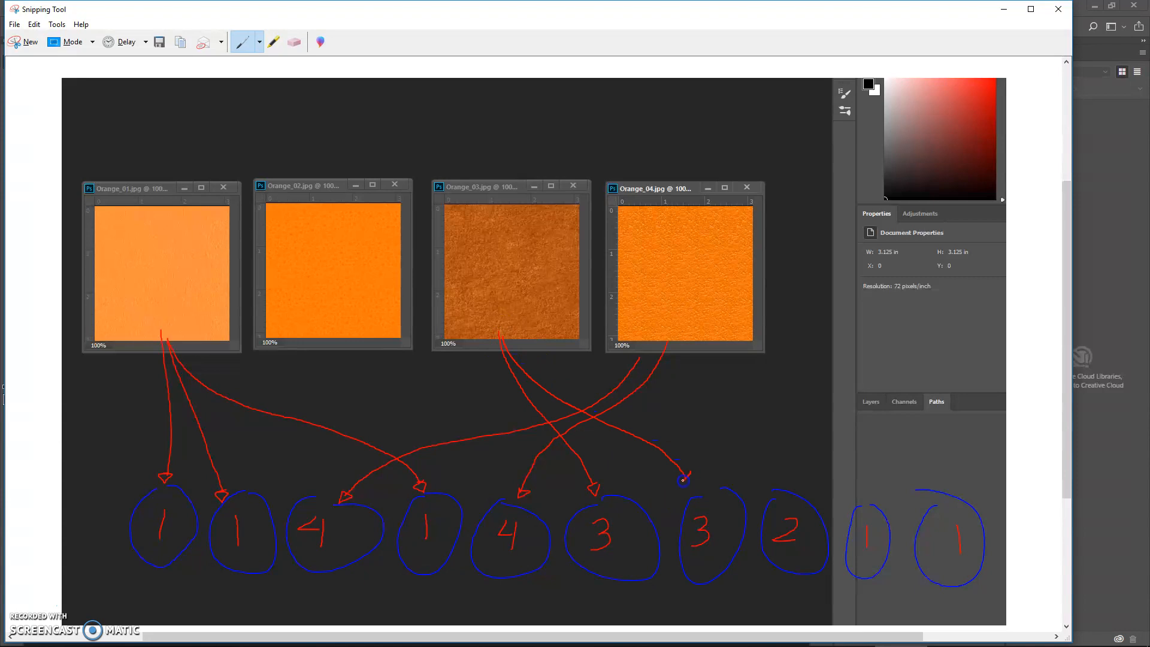
pyautogui.moveTo(351, 341); pyautogui.dragTo(724, 430)
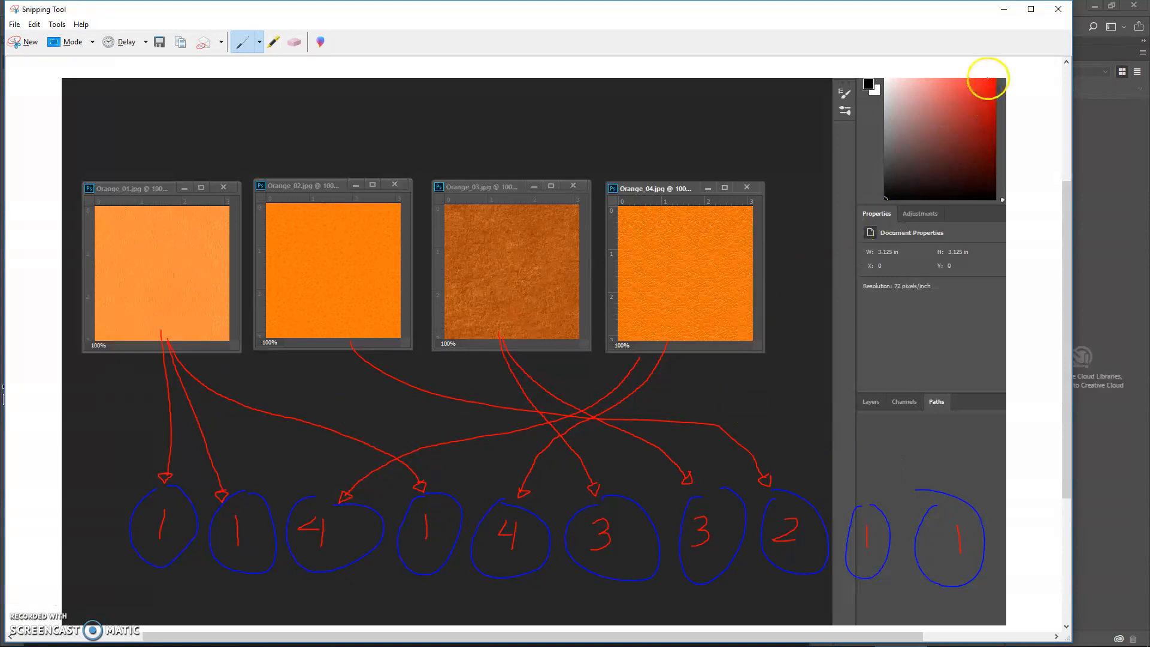
pyautogui.moveTo(1007, 13); pyautogui.dragTo(981, 13)
pyautogui.click(1002, 11)
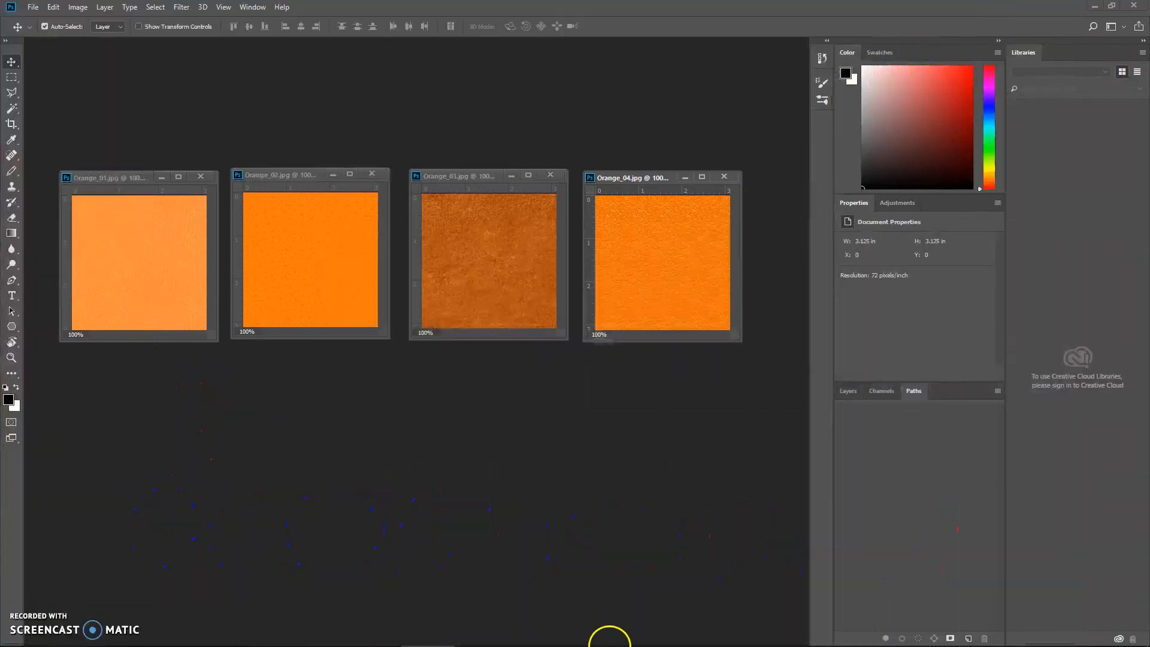
# Switch to Maya, start a new scene without saving the old one, and create a polygon sphere at the grid centre.
pyautogui.moveTo(637, 626)
pyautogui.click(786, 634)
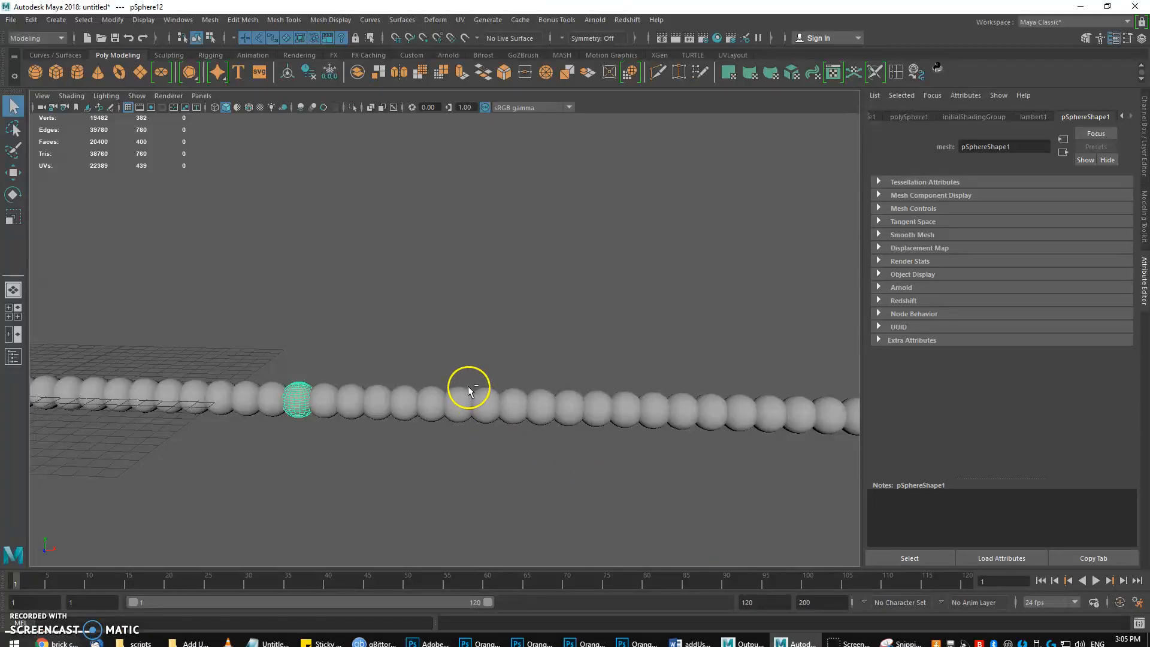
pyautogui.hotkey('ctrl', 'n')
pyautogui.click(563, 333)
pyautogui.click(309, 309)
pyautogui.click(36, 71)
pyautogui.click(400, 287)
pyautogui.keyDown('alt'); pyautogui.moveTo(394, 316); pyautogui.dragTo(418, 300); pyautogui.keyUp('alt')
pyautogui.keyDown('alt'); pyautogui.moveTo(418, 300); pyautogui.dragTo(495, 388, button='right'); pyautogui.keyUp('alt')
pyautogui.keyDown('alt'); pyautogui.moveTo(470, 333); pyautogui.dragTo(388, 414, button='middle'); pyautogui.keyUp('alt')
pyautogui.keyDown('alt'); pyautogui.moveTo(389, 413); pyautogui.dragTo(389, 384); pyautogui.keyUp('alt')
pyautogui.press('w')
# Use Duplicate Special to make 50 instances of the sphere, each translated 1.5 along X.
pyautogui.click(30, 20)
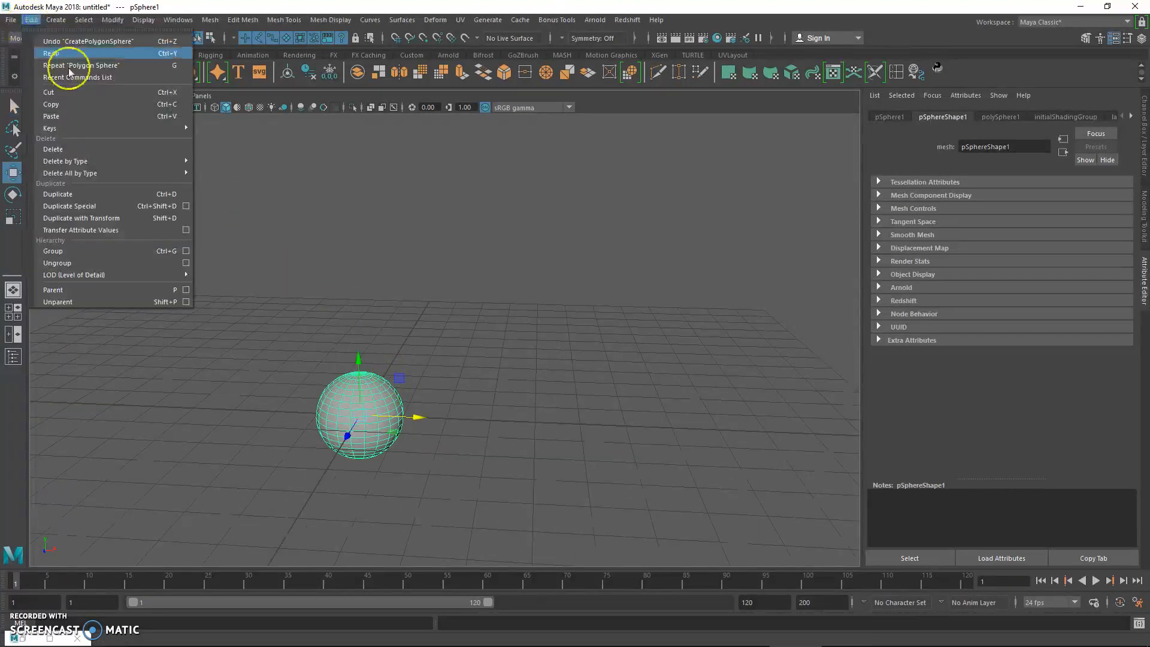
pyautogui.click(186, 206)
pyautogui.moveTo(742, 177); pyautogui.dragTo(594, 125)
pyautogui.doubleClick(639, 262)
pyautogui.doubleClick(634, 224)
pyautogui.keyDown('alt'); pyautogui.moveTo(414, 298); pyautogui.dragTo(318, 285); pyautogui.keyUp('alt')
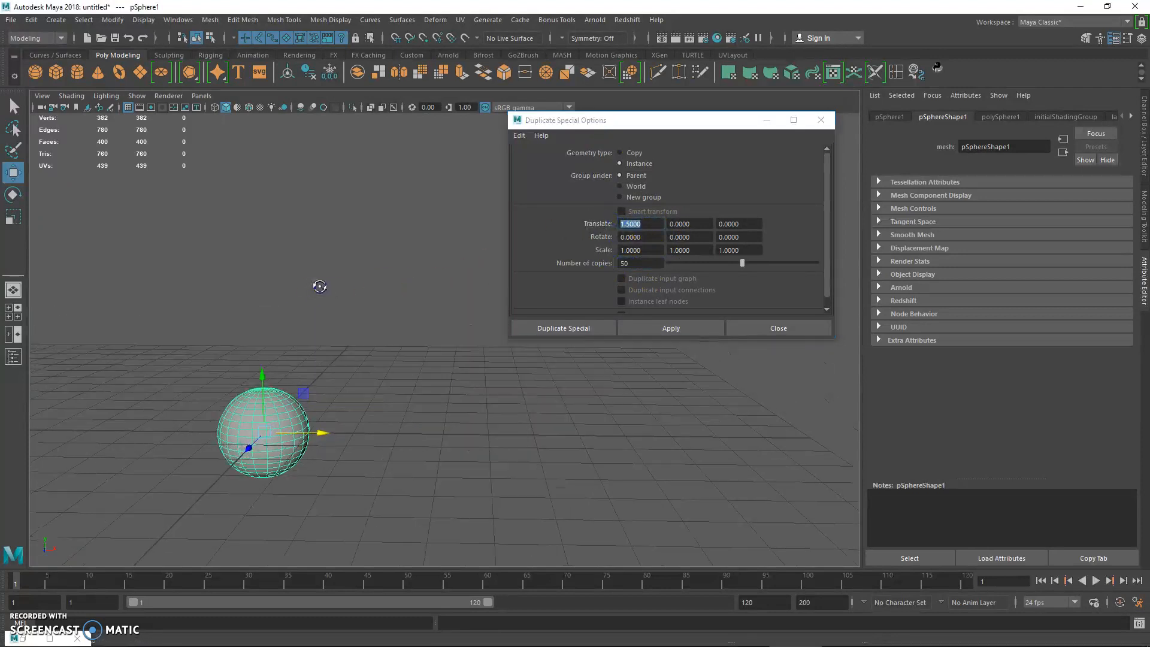
pyautogui.keyDown('alt'); pyautogui.moveTo(441, 316); pyautogui.dragTo(393, 323); pyautogui.keyUp('alt')
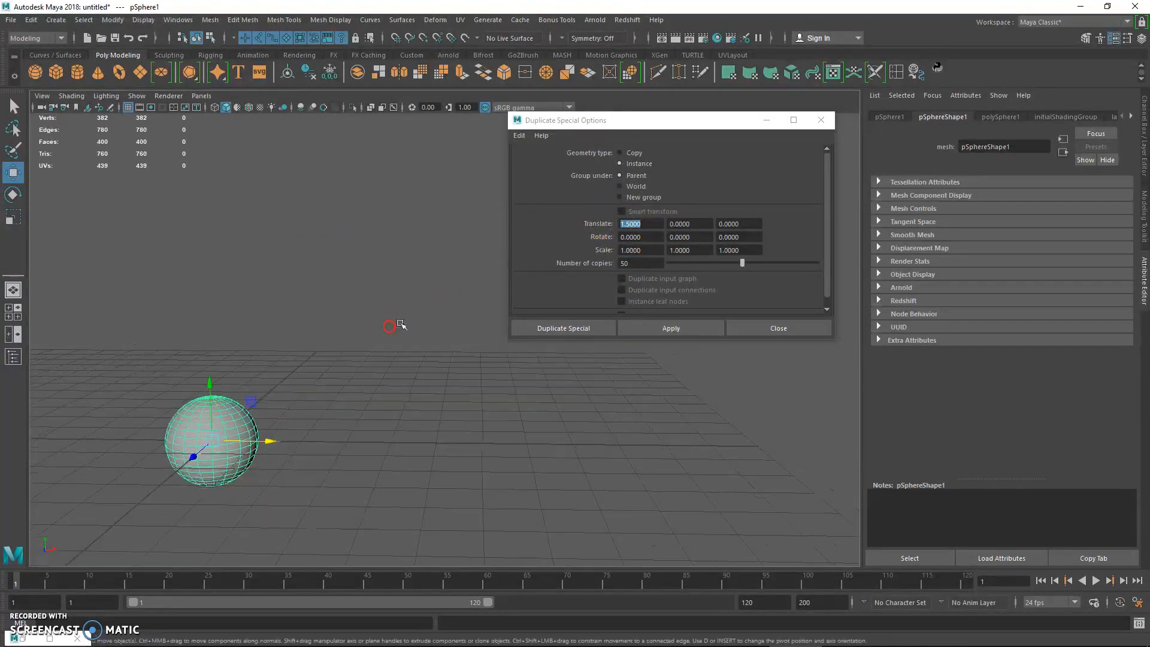
pyautogui.click(617, 310)
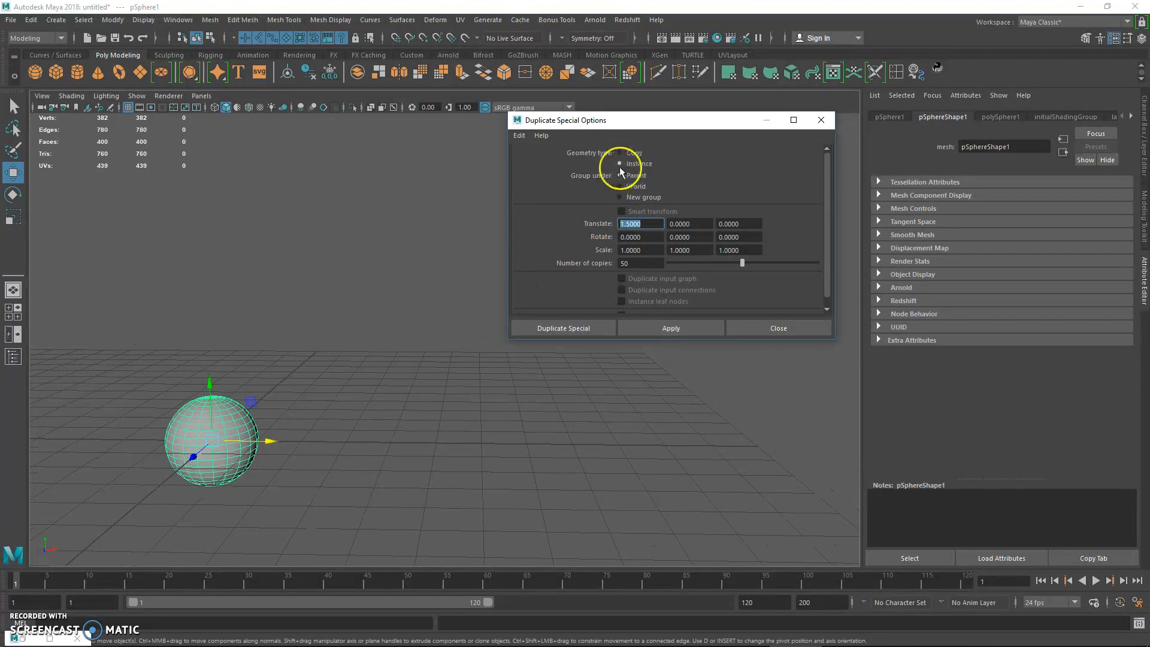
pyautogui.click(671, 327)
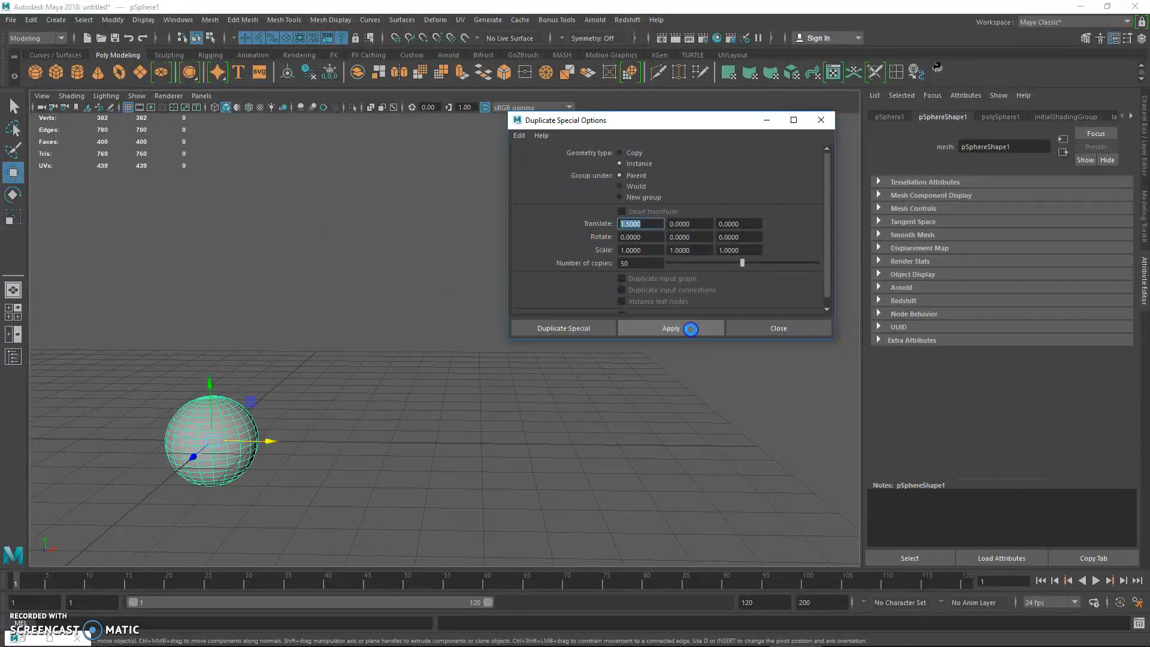
pyautogui.click(784, 327)
# Select every sphere in the duplicated row, including the original.
pyautogui.scroll(-3, 490, 315)
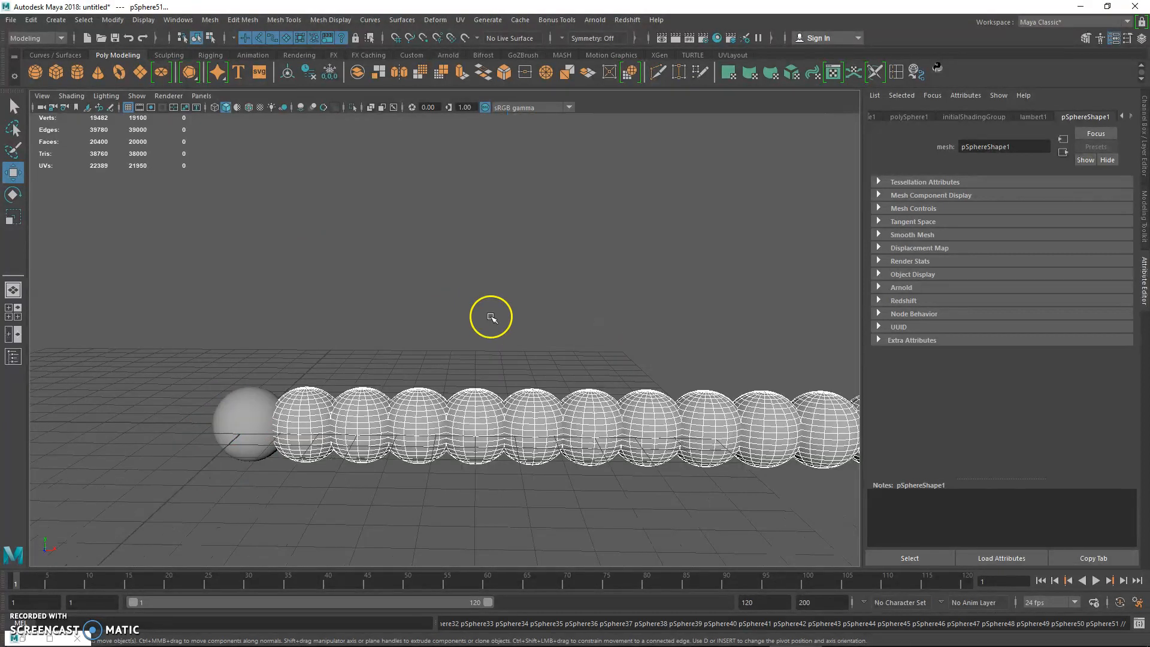
pyautogui.keyDown('alt'); pyautogui.moveTo(605, 372); pyautogui.dragTo(303, 377, button='middle'); pyautogui.keyUp('alt')
pyautogui.scroll(-5, 344, 309)
pyautogui.keyDown('alt'); pyautogui.moveTo(746, 300); pyautogui.dragTo(611, 323, button='middle'); pyautogui.keyUp('alt')
pyautogui.click(611, 324)
pyautogui.moveTo(113, 326); pyautogui.dragTo(827, 443)
pyautogui.keyDown('alt'); pyautogui.moveTo(495, 303); pyautogui.dragTo(313, 306, button='middle'); pyautogui.keyUp('alt')
pyautogui.scroll(-2, 450, 303)
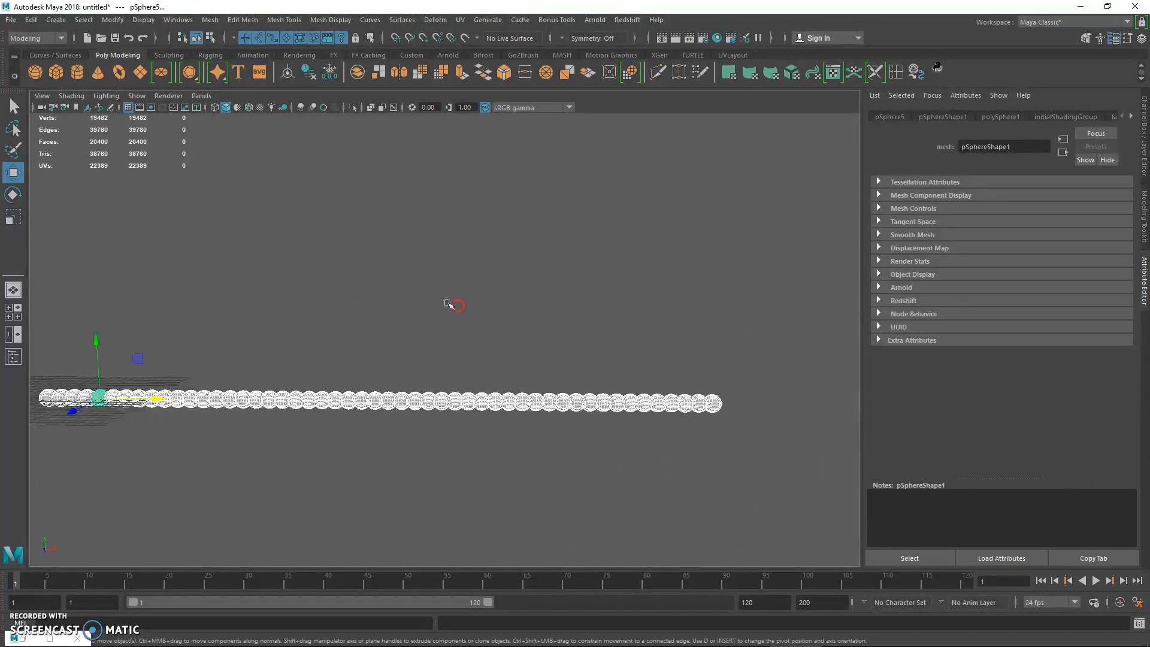
pyautogui.scroll(1, 535, 307)
pyautogui.keyDown('alt'); pyautogui.moveTo(575, 338); pyautogui.dragTo(726, 352, button='middle'); pyautogui.keyUp('alt')
pyautogui.scroll(1, 726, 351)
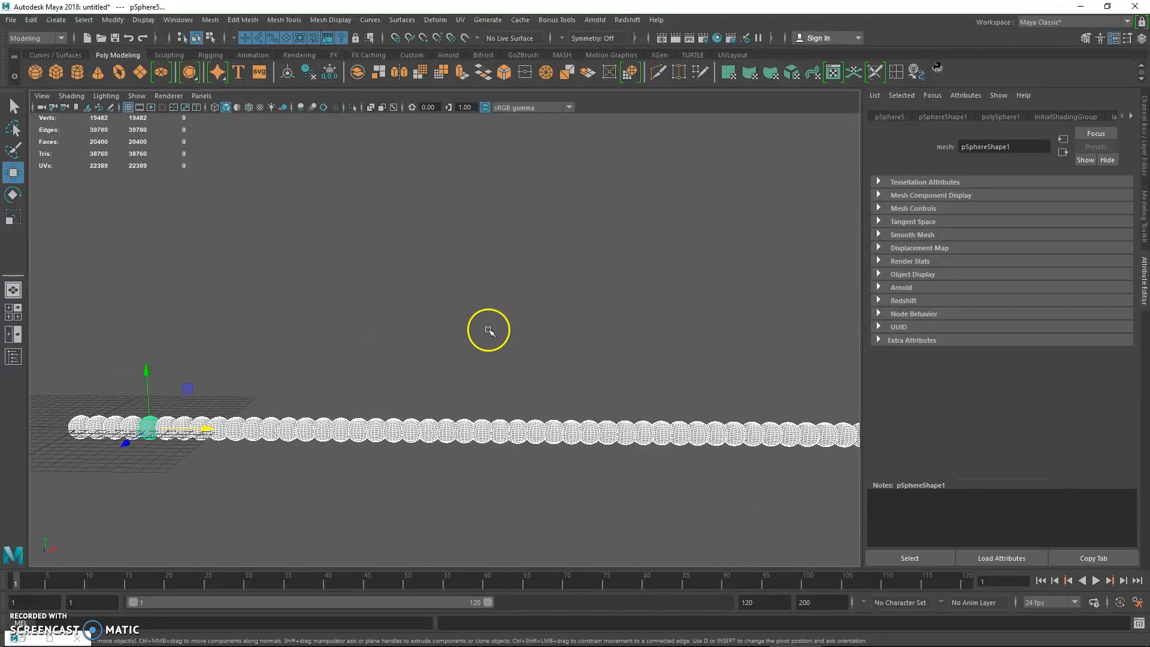
# Switch to File Explorer and review addUserAttr.mel and delUserAttr.mel and their location in the Documents\maya\scripts folder.
pyautogui.moveTo(294, 640)
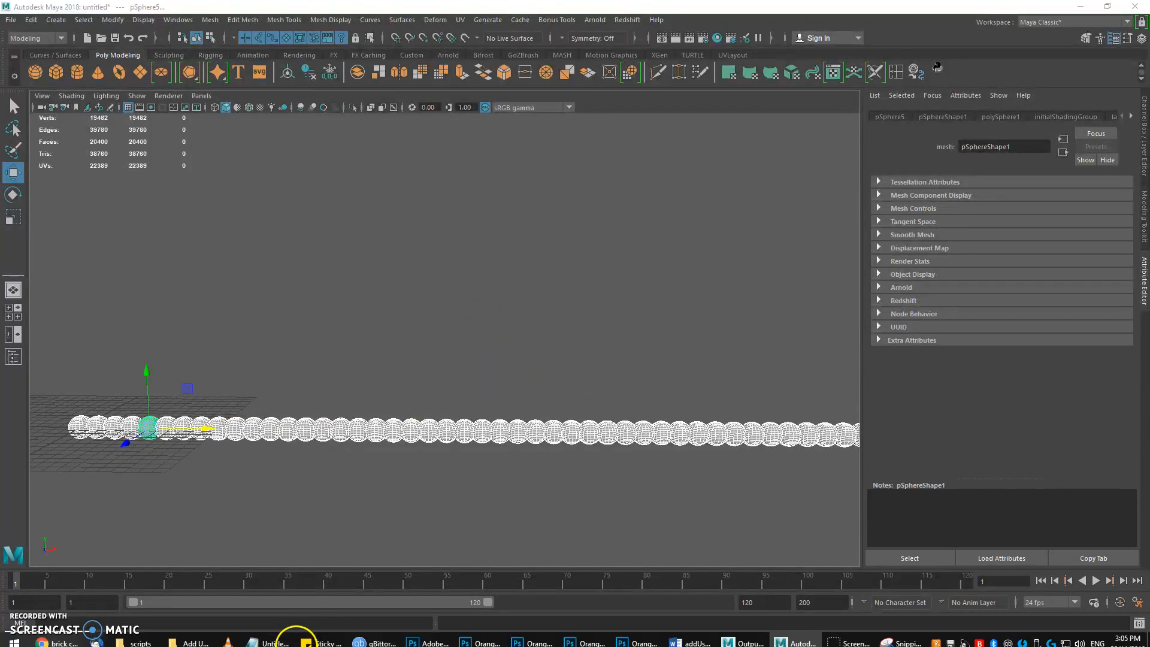
pyautogui.click(142, 639)
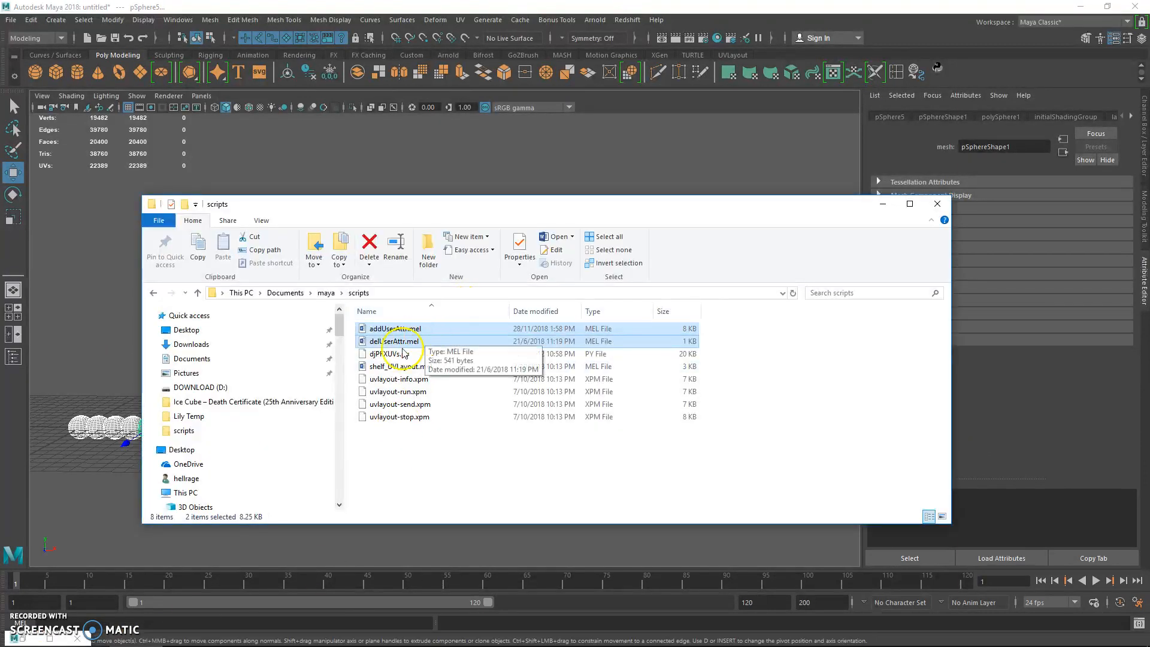
pyautogui.click(378, 329)
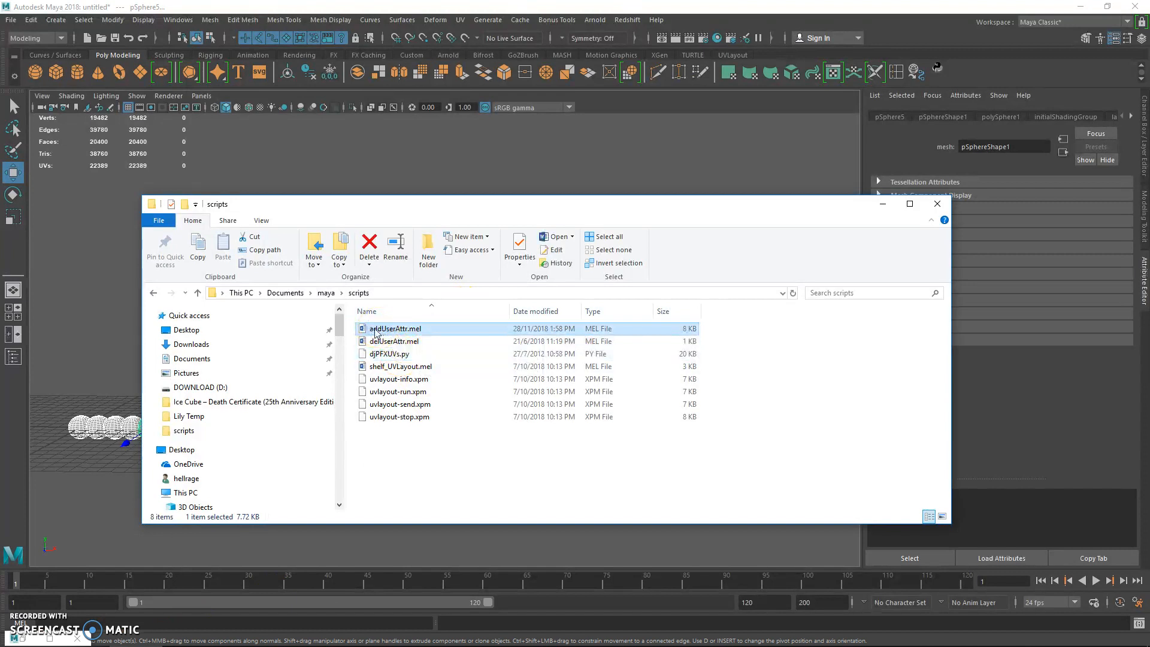
pyautogui.click(400, 345)
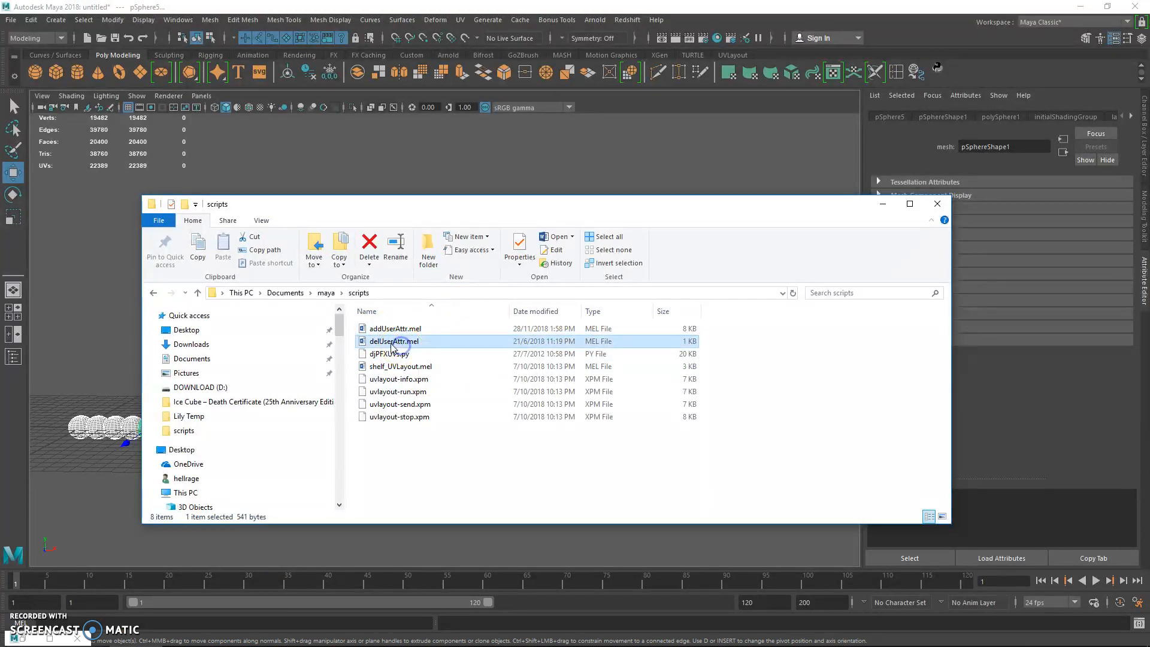
pyautogui.click(391, 293)
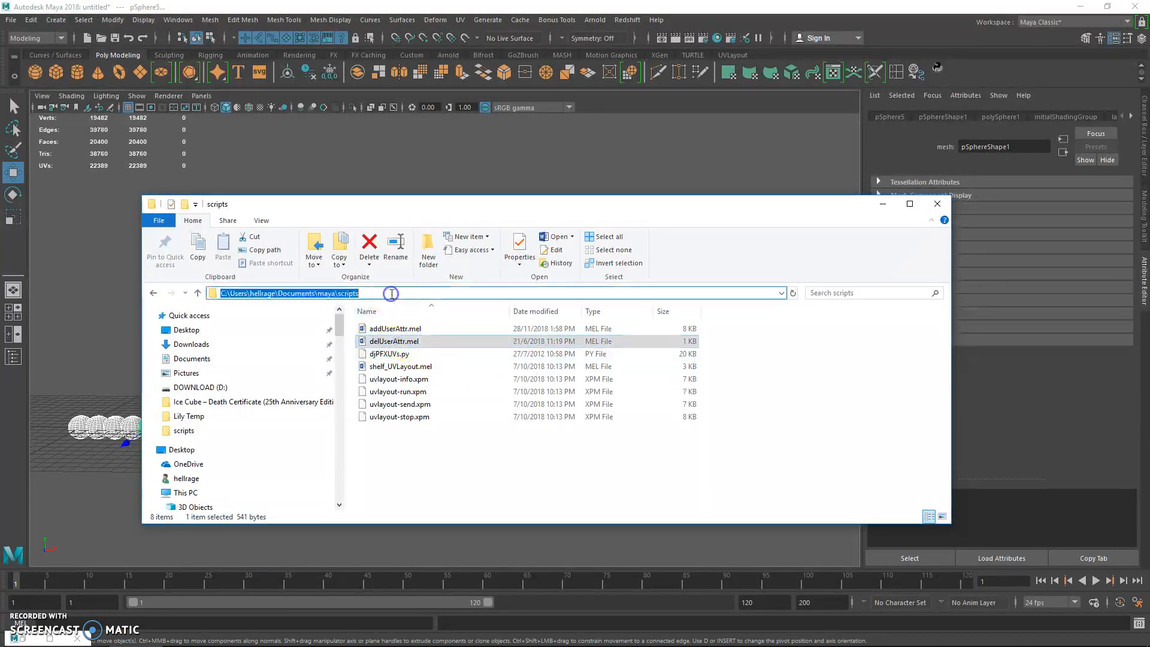
pyautogui.click(230, 293)
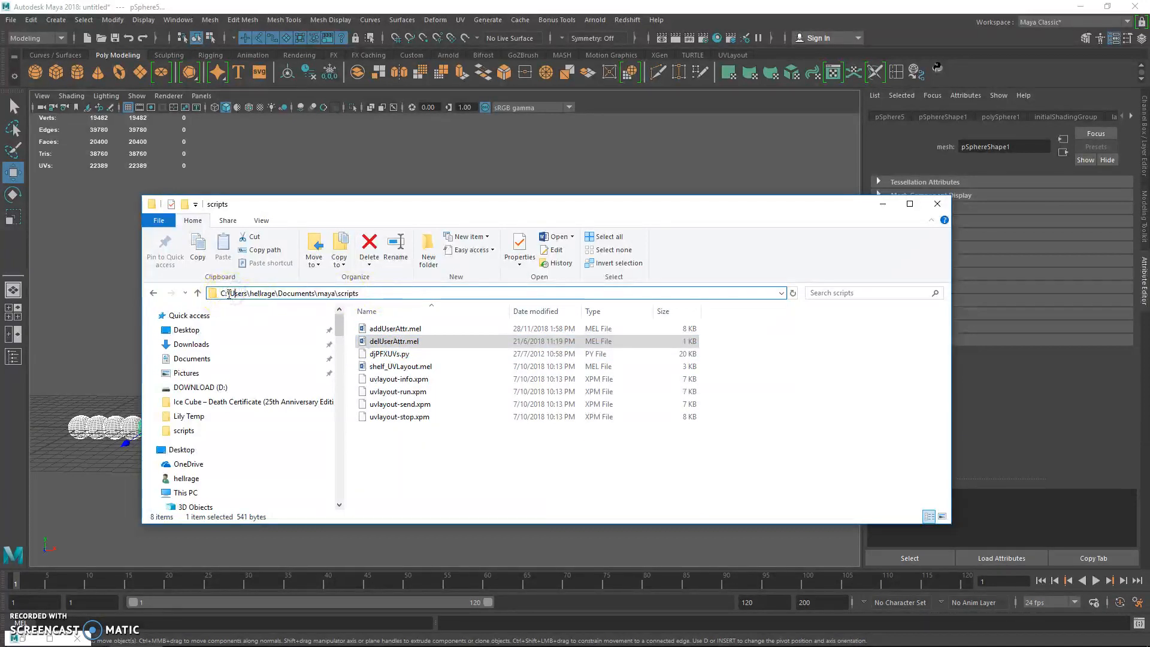
pyautogui.doubleClick(270, 293)
pyautogui.moveTo(279, 293); pyautogui.dragTo(336, 293)
pyautogui.click(413, 339)
pyautogui.keyDown('ctrl'); pyautogui.click(415, 333); pyautogui.keyUp('ctrl')
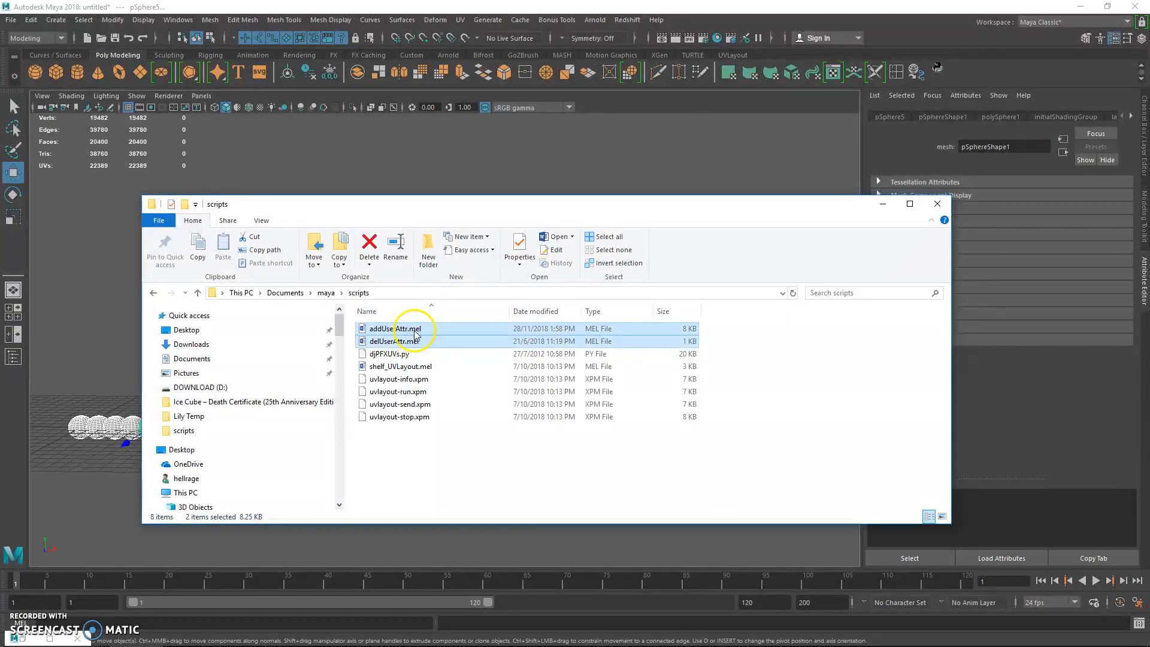
# Switch to Notepad and move its window up so the addUserAttr orange_id 0 0 4; command can be reviewed.
pyautogui.moveTo(462, 627)
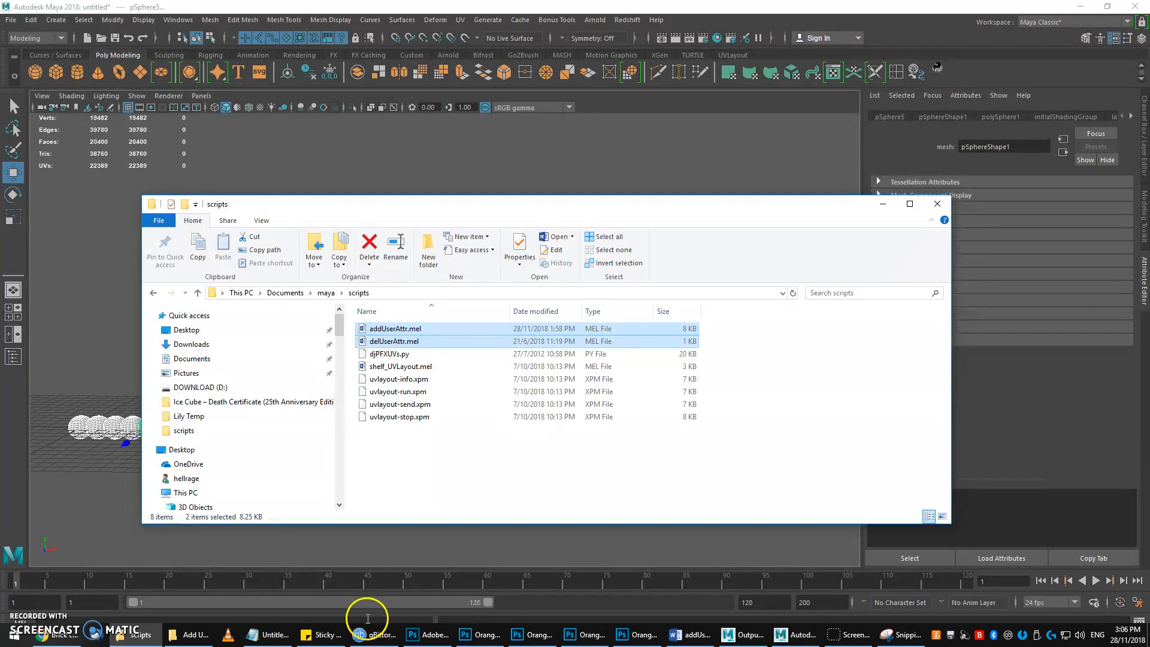
pyautogui.click(280, 633)
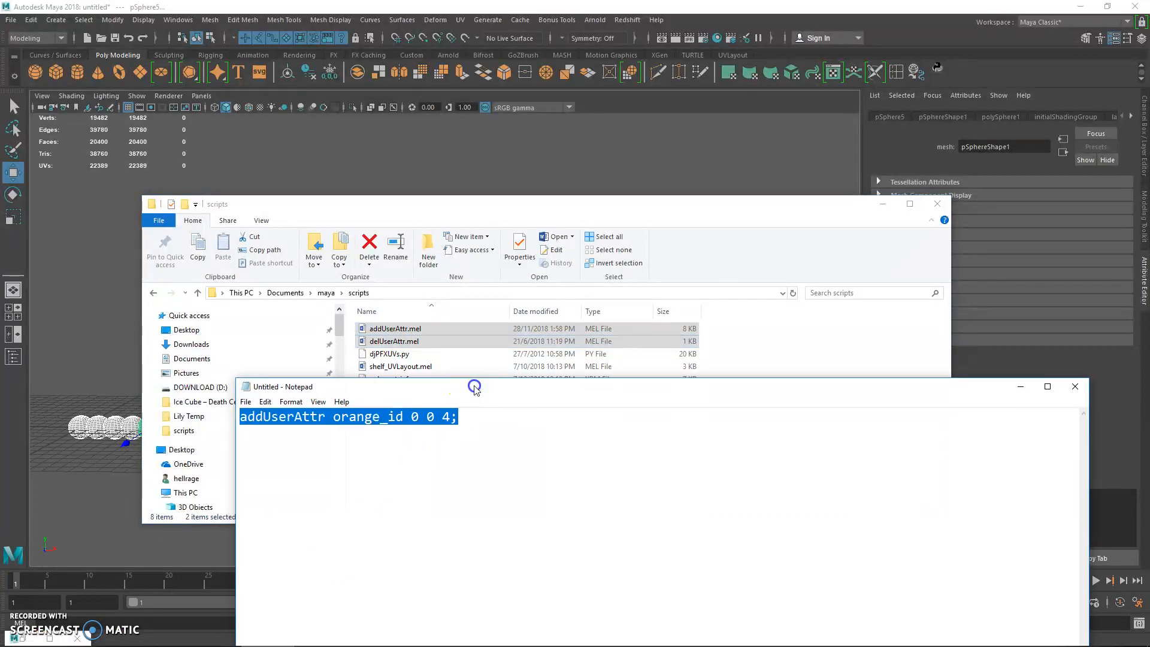
pyautogui.moveTo(474, 388); pyautogui.dragTo(496, 300)
pyautogui.click(507, 340)
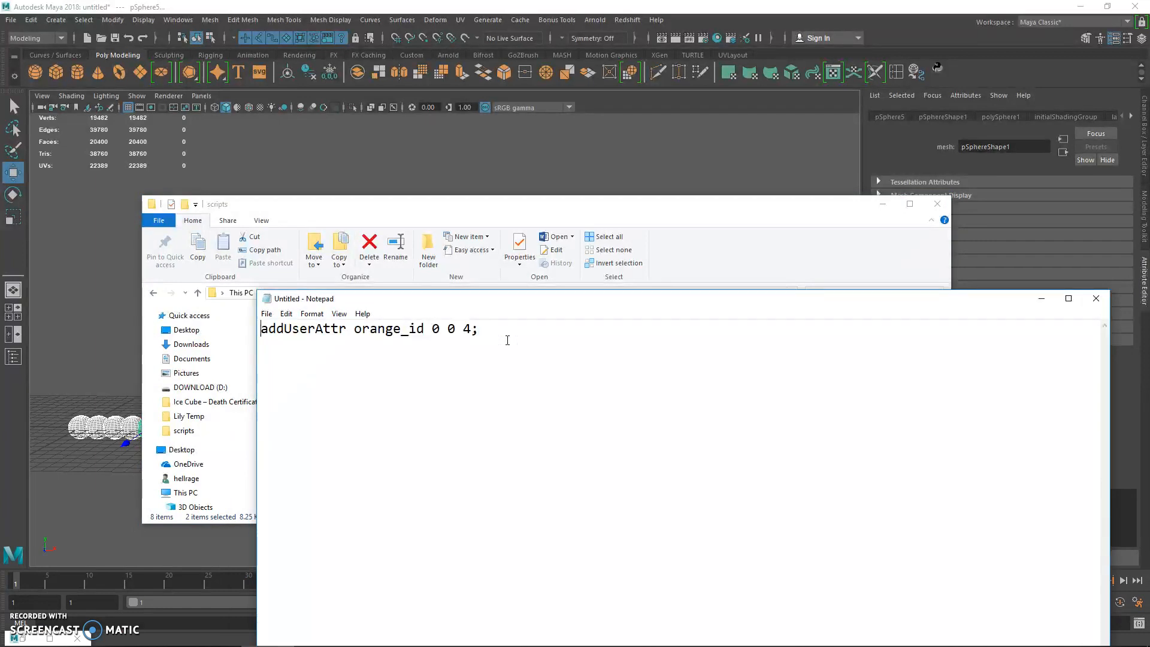
# Write the start of an example addUserAttr line below the existing command and erase it.
pyautogui.click(375, 341)
pyautogui.click(416, 378)
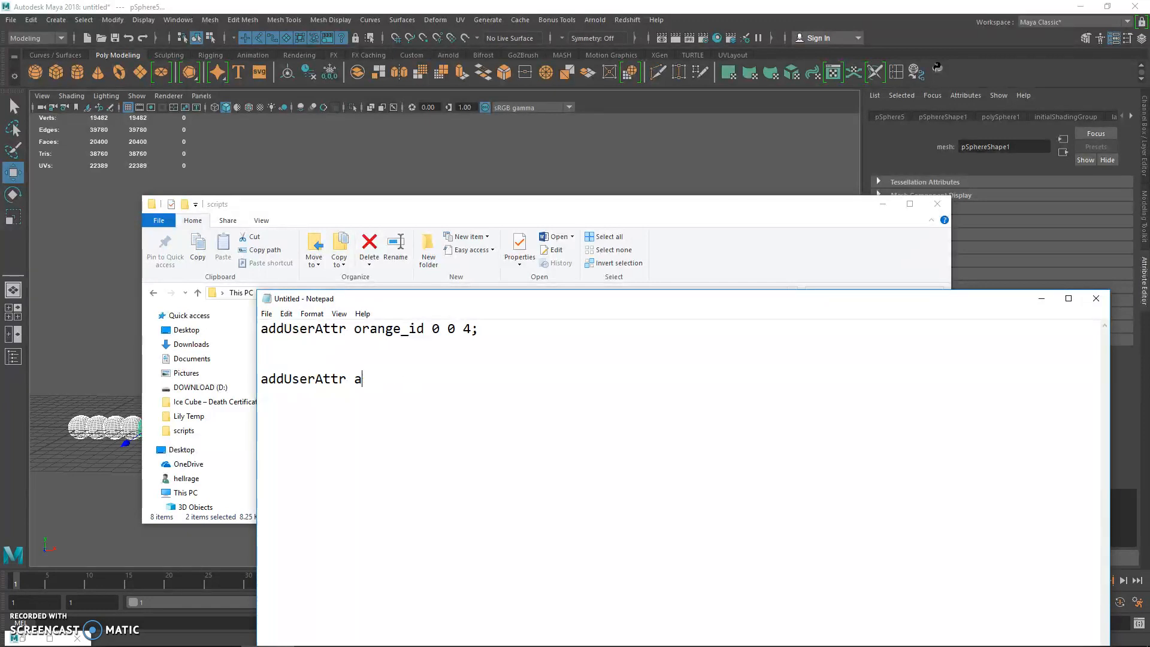
pyautogui.press('BackSpace')
pyautogui.press('BackSpace')
pyautogui.press('BackSpace')
pyautogui.press('BackSpace')
pyautogui.press('BackSpace')
pyautogui.press('BackSpace')
pyautogui.press('BackSpace')
pyautogui.press('BackSpace')
pyautogui.press('BackSpace')
pyautogui.press('BackSpace')
pyautogui.press('BackSpace')
pyautogui.press('BackSpace')
pyautogui.press('BackSpace')
pyautogui.press('BackSpace')
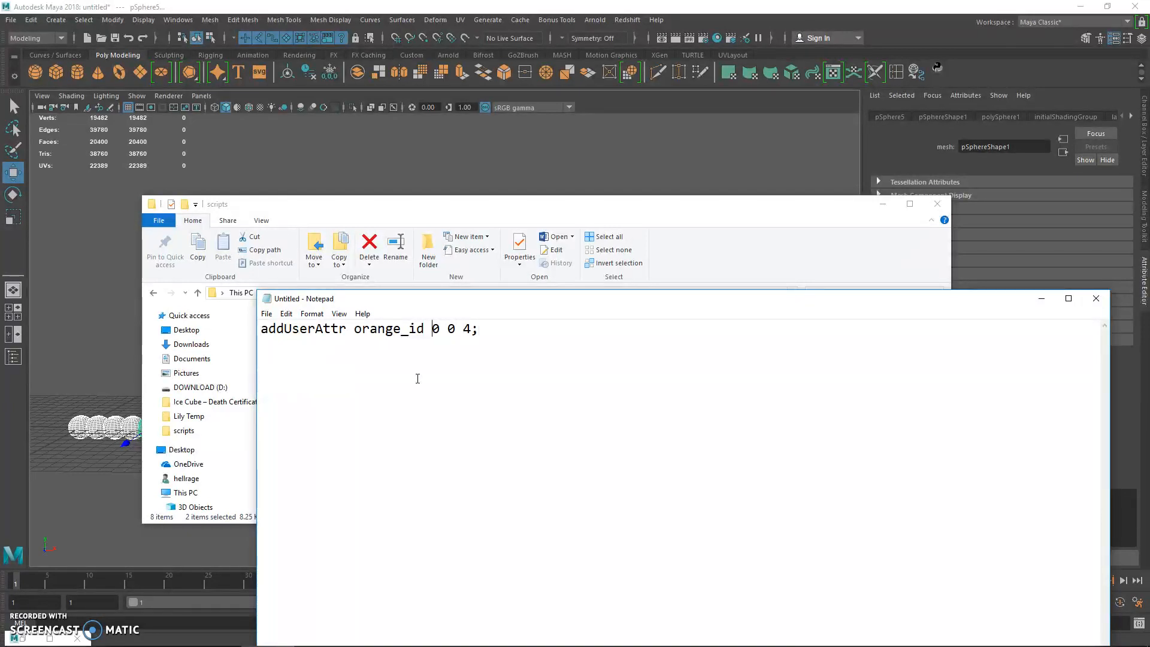
# List the data type codes under the command: 0 = integer, 1 = scalar, 2 = vector, 3 = color.
pyautogui.press('BackSpace')
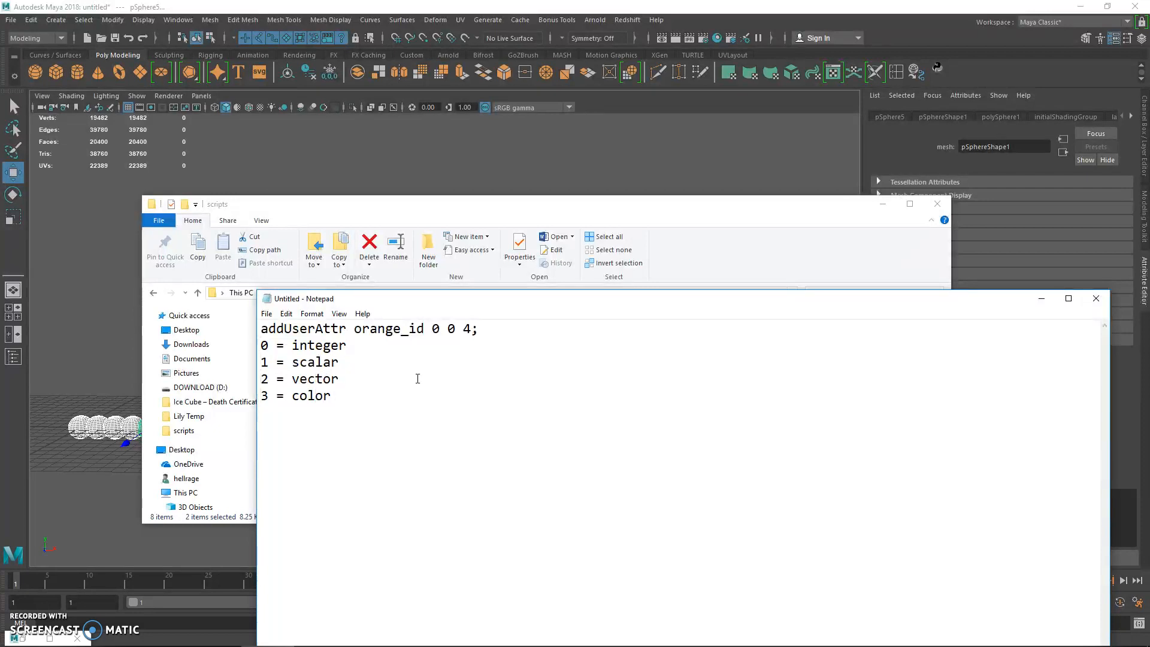
pyautogui.hotkey('shift', 'Down')
pyautogui.hotkey('shift', 'Down')
pyautogui.hotkey('shift', 'Down')
pyautogui.hotkey('shift', 'Down')
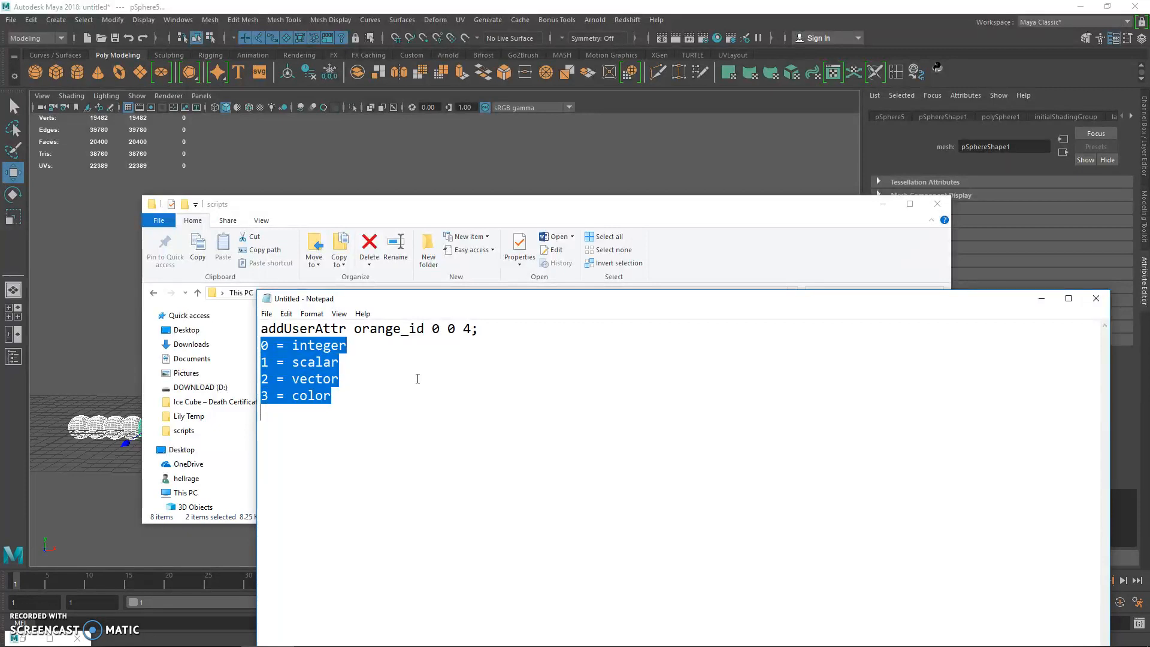
pyautogui.press('Up')
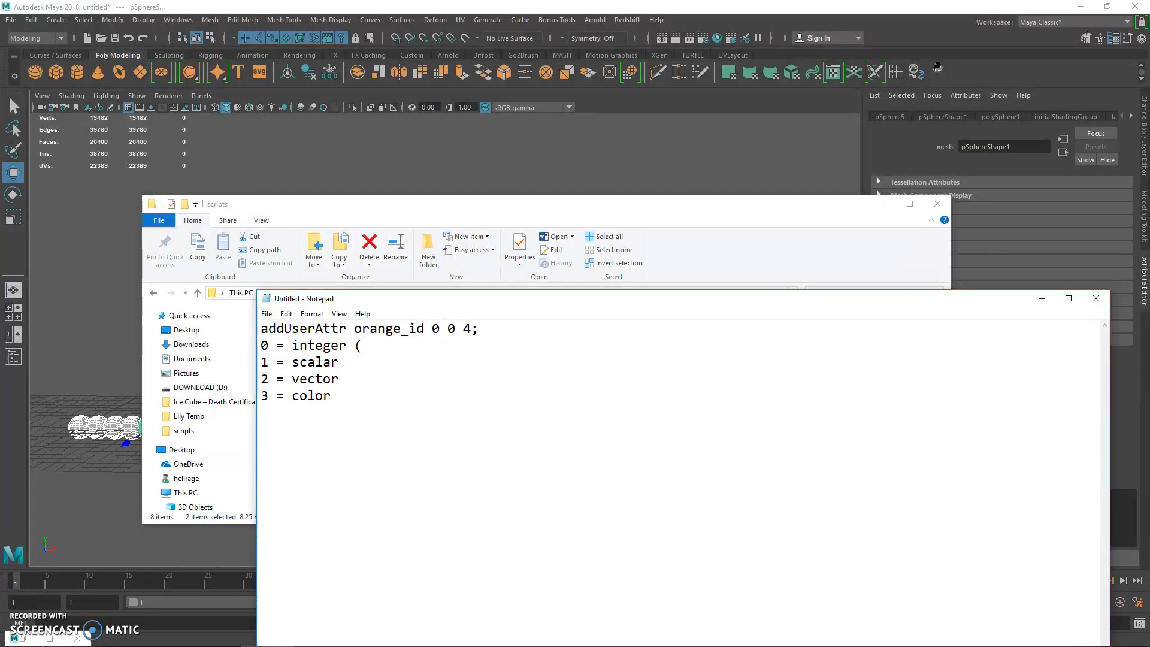
# Add the example values (1 15 20 4123) to the integer note and (0.12312 0.51234 0.5234) to the scalar note.
pyautogui.write('15 ')
pyautogui.write('20 4123')
pyautogui.write('(')
pyautogui.write('0.12312 0.51234 0.534')
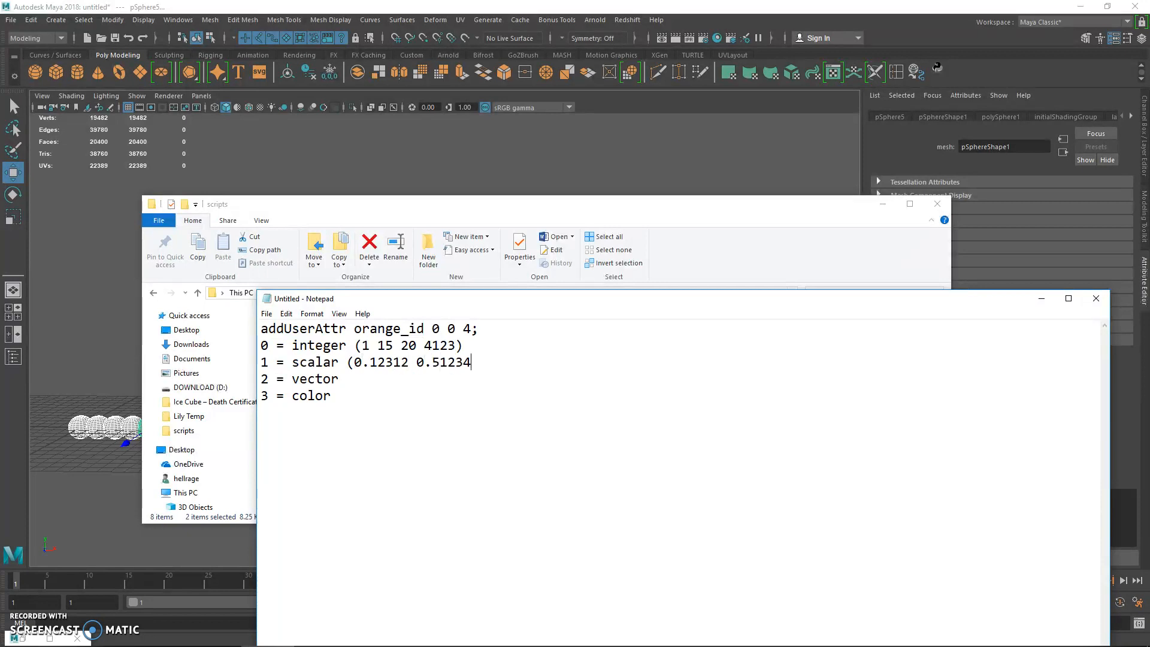
pyautogui.press('BackSpace')
pyautogui.press('BackSpace')
pyautogui.press('BackSpace')
pyautogui.write('5234')
# Add the example values (14123, 123124) (12313, 0.12313, 123.2134) to the vector note.
pyautogui.write('0')
pyautogui.press('BackSpace')
pyautogui.write('14123, ')
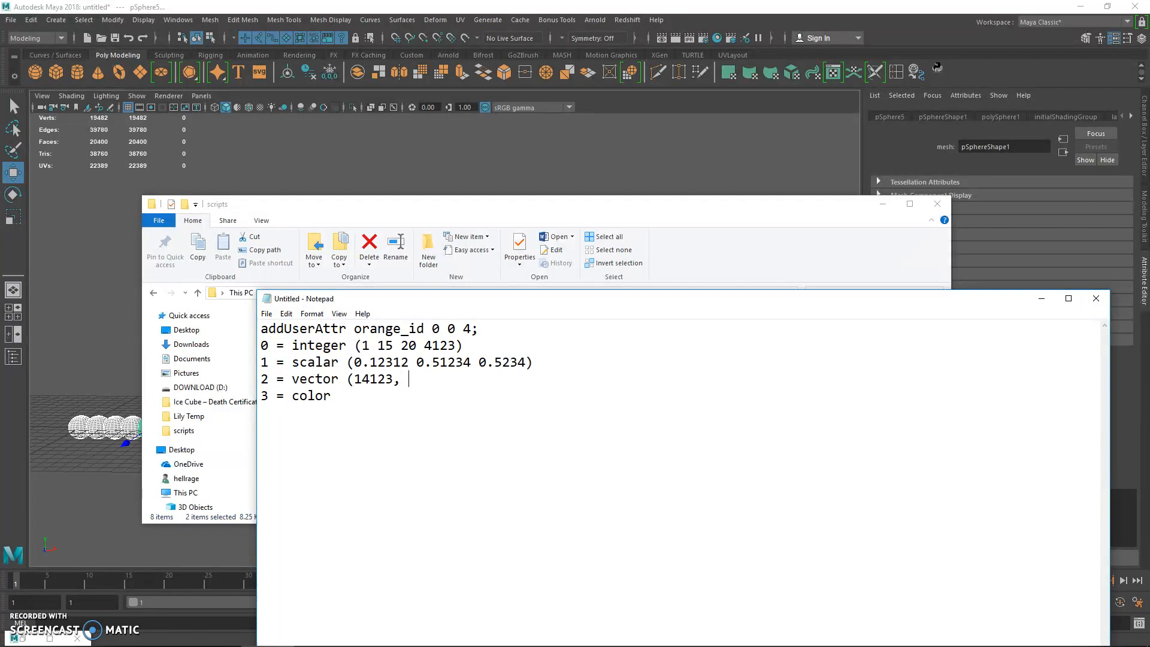
pyautogui.write('123124) (')
pyautogui.write('12313, 0')
pyautogui.write('.')
pyautogui.press('BackSpace')
pyautogui.write(', 0.12313, 123')
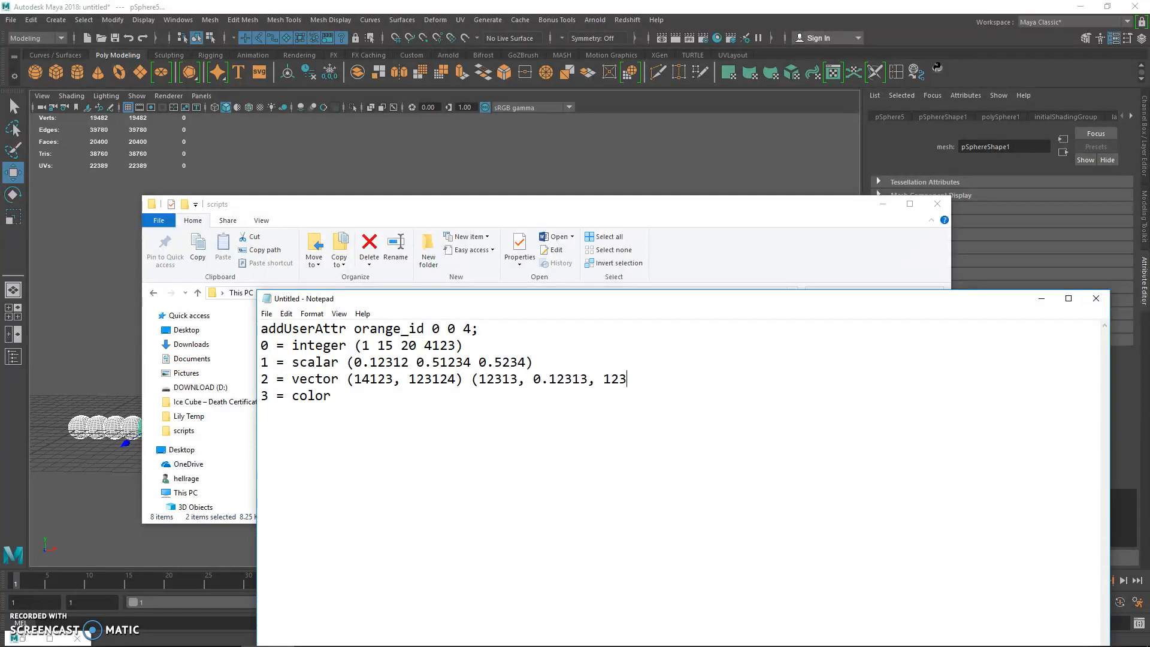
pyautogui.write('.2134)')
pyautogui.write('123')
pyautogui.write('20)')
# Add the example values (12 24 20), (12 24 20) to the color note.
pyautogui.hotkey('shift', 'End')
pyautogui.press('End')
pyautogui.hotkey('ctrl', 'shift', 'Left')
pyautogui.hotkey('ctrl', 'shift', 'Left')
pyautogui.hotkey('ctrl', 'shift', 'Left')
pyautogui.hotkey('ctrl', 'shift', 'Left')
pyautogui.hotkey('ctrl', 'shift', 'Right')
pyautogui.hotkey('ctrl', 'shift', 'Right')
pyautogui.hotkey('ctrl', 'shift', 'Right')
pyautogui.hotkey('ctrl', 'shift', 'Right')
pyautogui.write(',')
pyautogui.write('(12 24 20)')
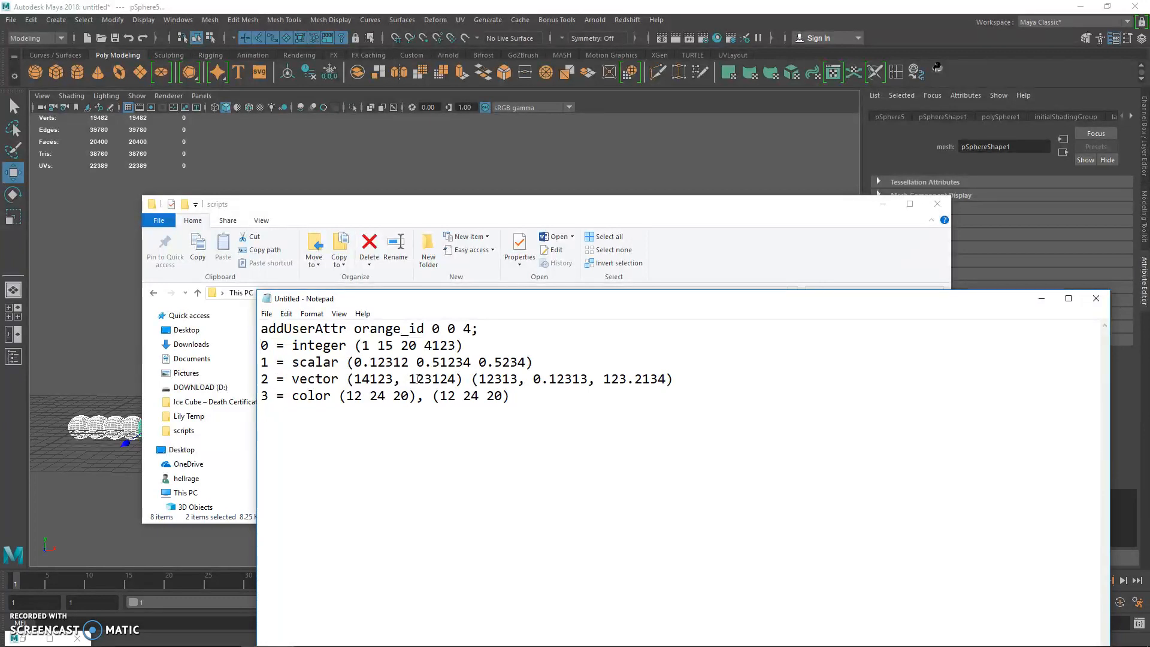
# Delete all the data type notes, leaving only the addUserAttr command line.
pyautogui.press('super')
pyautogui.click(810, 398)
pyautogui.moveTo(539, 419); pyautogui.dragTo(347, 350)
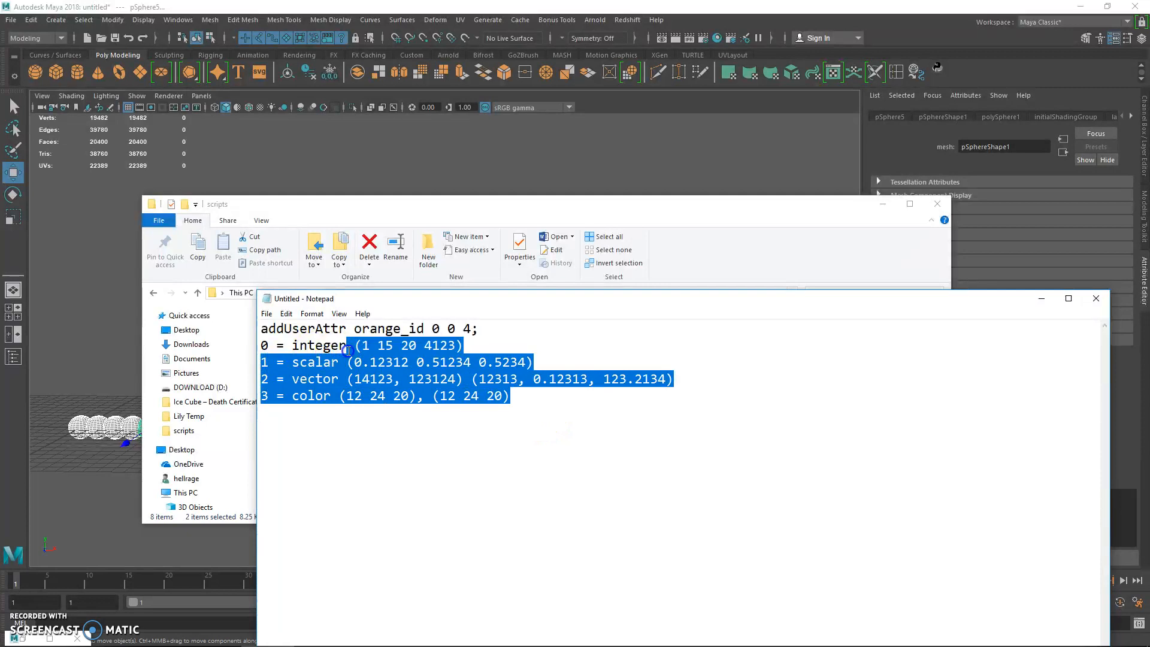
pyautogui.press('BackSpace')
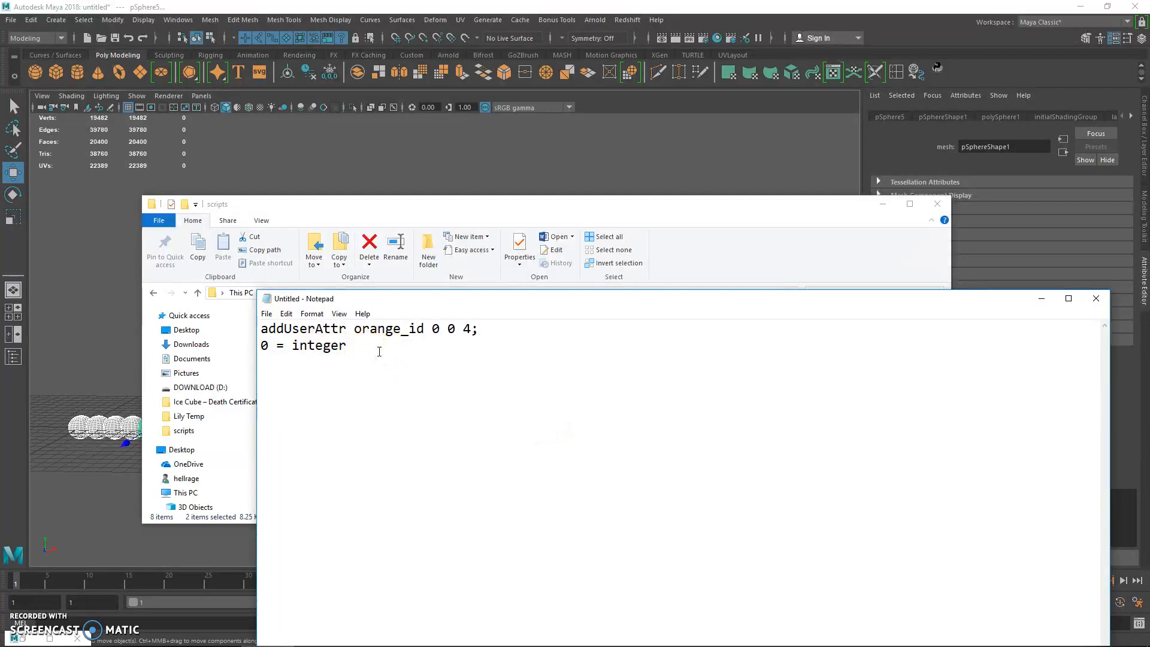
pyautogui.hotkey('shift', 'Home')
pyautogui.press('BackSpace')
# Highlight the numeric arguments at the end of the addUserAttr orange_id command for review.
pyautogui.press('Up')
pyautogui.hotkey('shift', 'Left')
pyautogui.press('Right')
pyautogui.press('Right')
pyautogui.hotkey('shift', 'End')
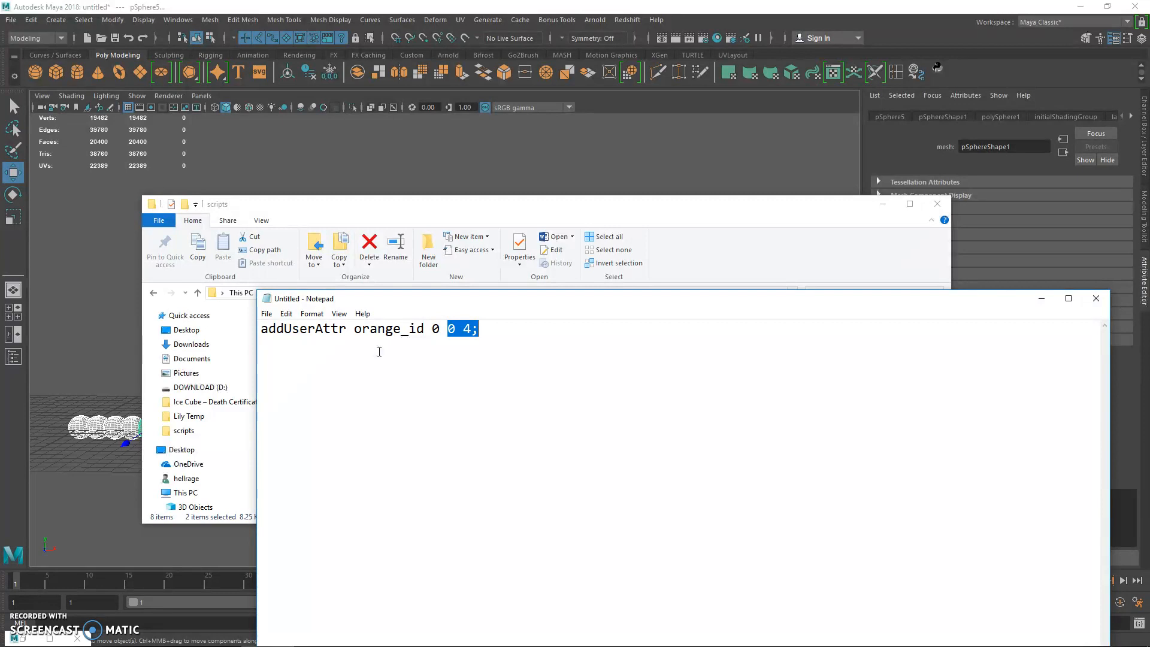
pyautogui.moveTo(446, 329); pyautogui.dragTo(472, 328)
pyautogui.click(478, 349)
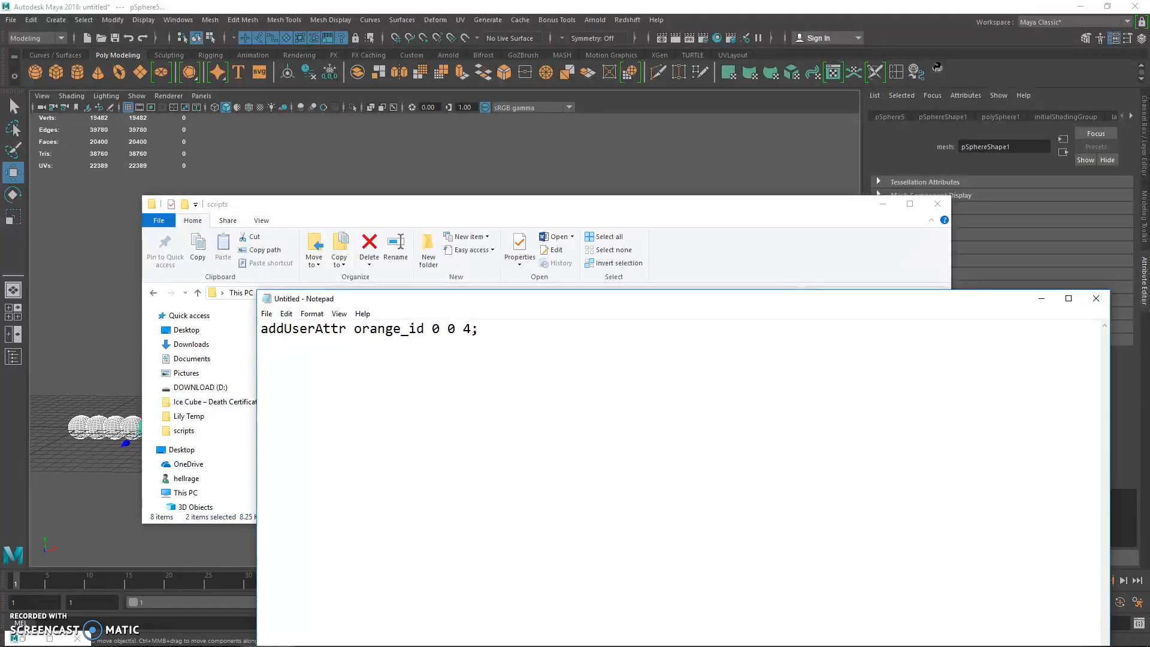
# Set the command's last argument to 100 and write the sample values 54 60 1 5 on the line below.
pyautogui.press('BackSpace')
pyautogui.write('100')
pyautogui.write('54')
pyautogui.write(' 60')
pyautogui.press('BackSpace')
pyautogui.write('1 5')
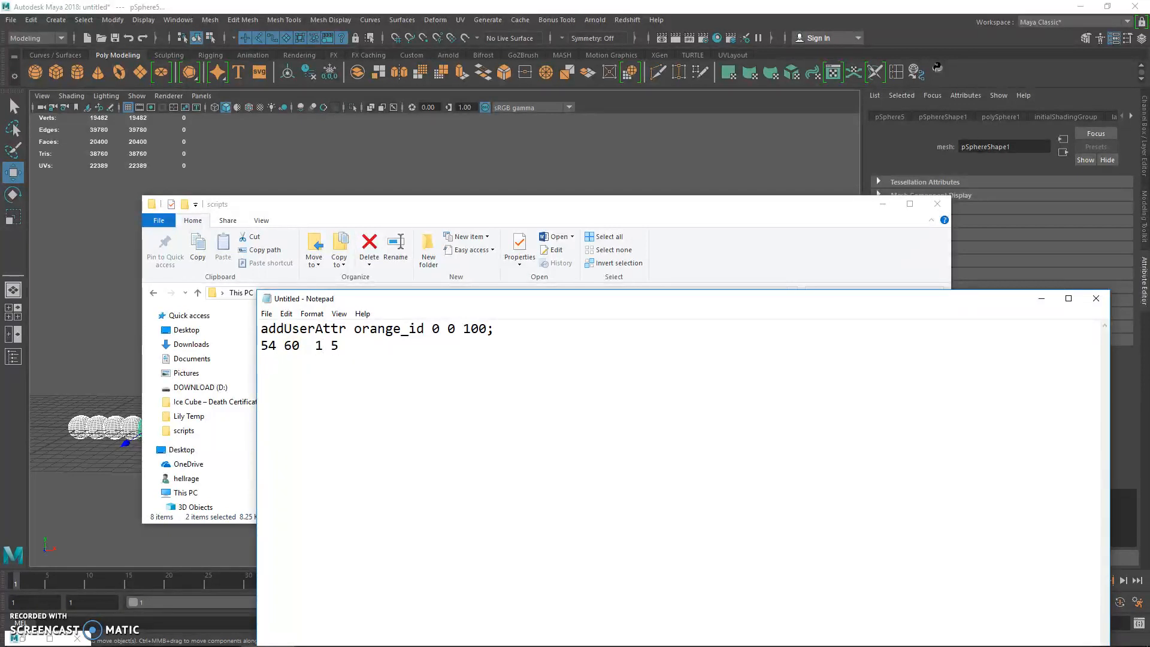
# Delete the sample values line and set the command's last argument back to 4.
pyautogui.moveTo(261, 346); pyautogui.dragTo(503, 349)
pyautogui.press('BackSpace')
pyautogui.press('BackSpace')
pyautogui.press('BackSpace')
pyautogui.press('BackSpace')
pyautogui.press('BackSpace')
pyautogui.write('4;')
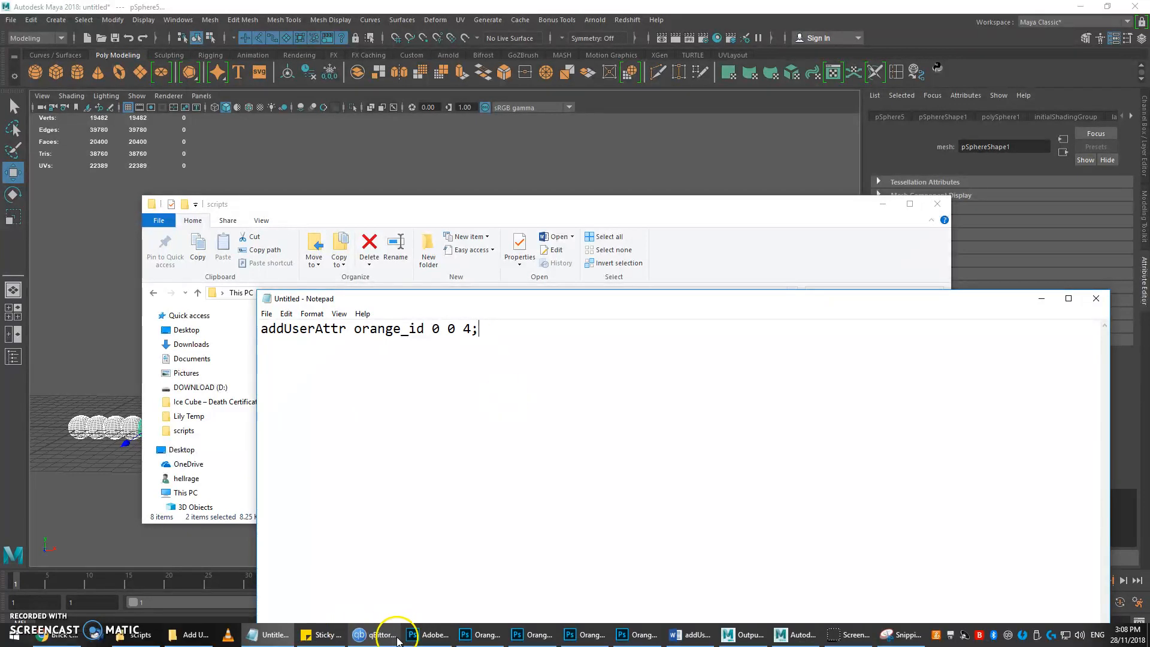
# Compare the command's range arguments with the orange textures in Photoshop, and select the whole command line in Notepad.
pyautogui.click(385, 630)
pyautogui.hotkey('alt', 'Tab')
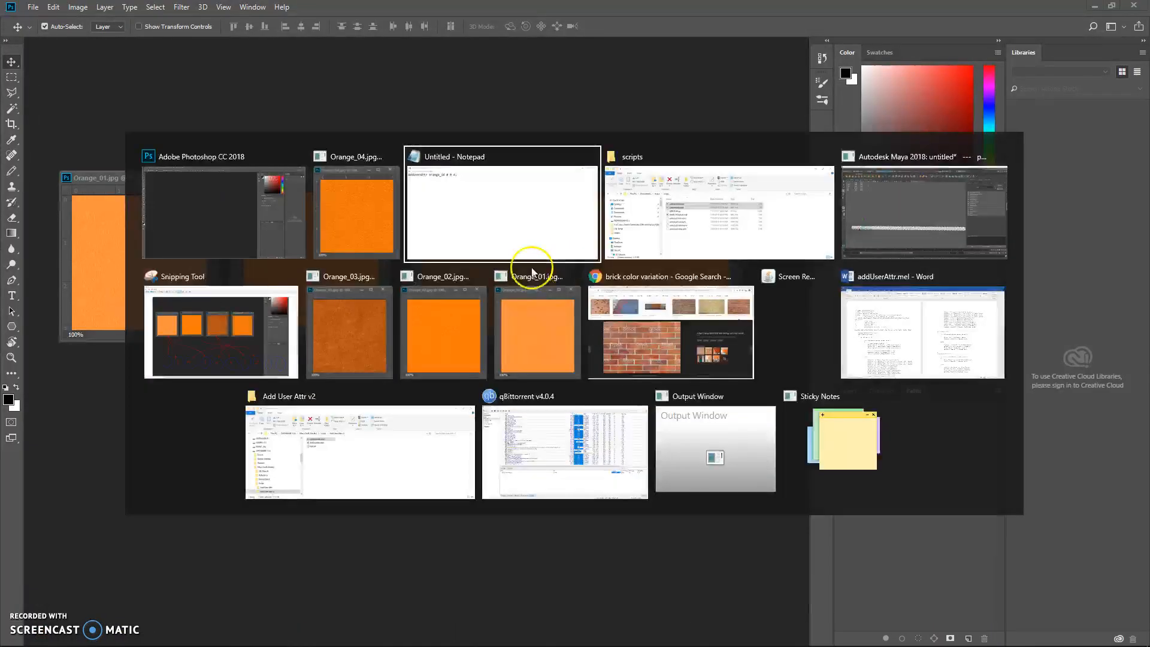
pyautogui.click(473, 329)
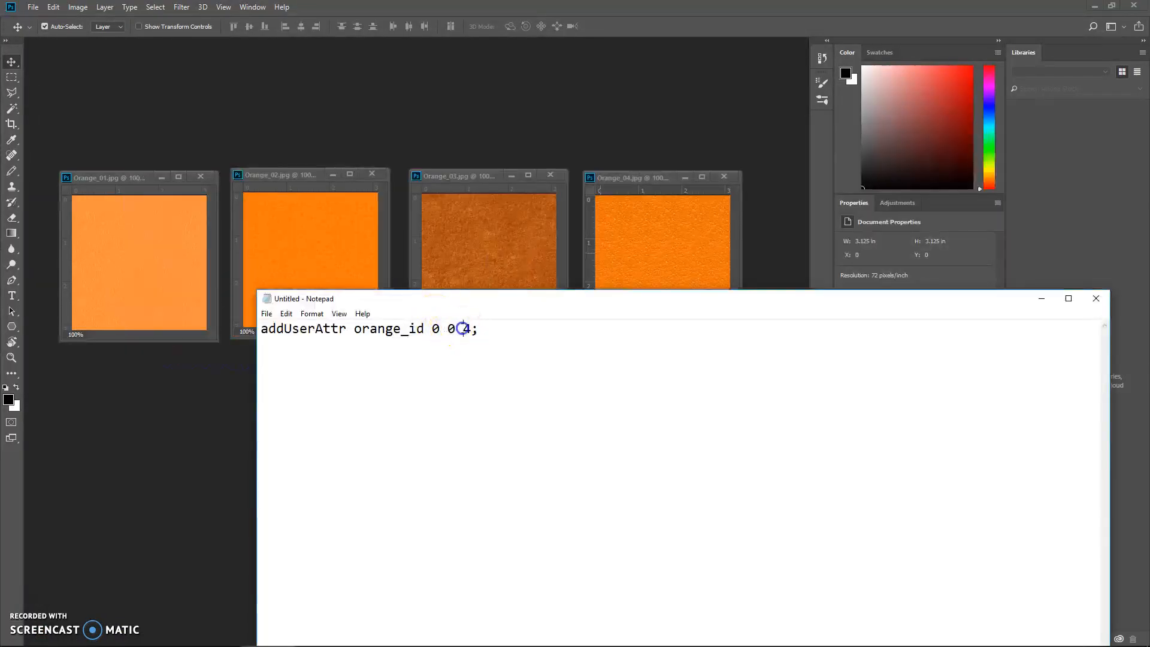
pyautogui.click(448, 329)
pyautogui.click(496, 329)
pyautogui.moveTo(499, 330); pyautogui.dragTo(256, 328)
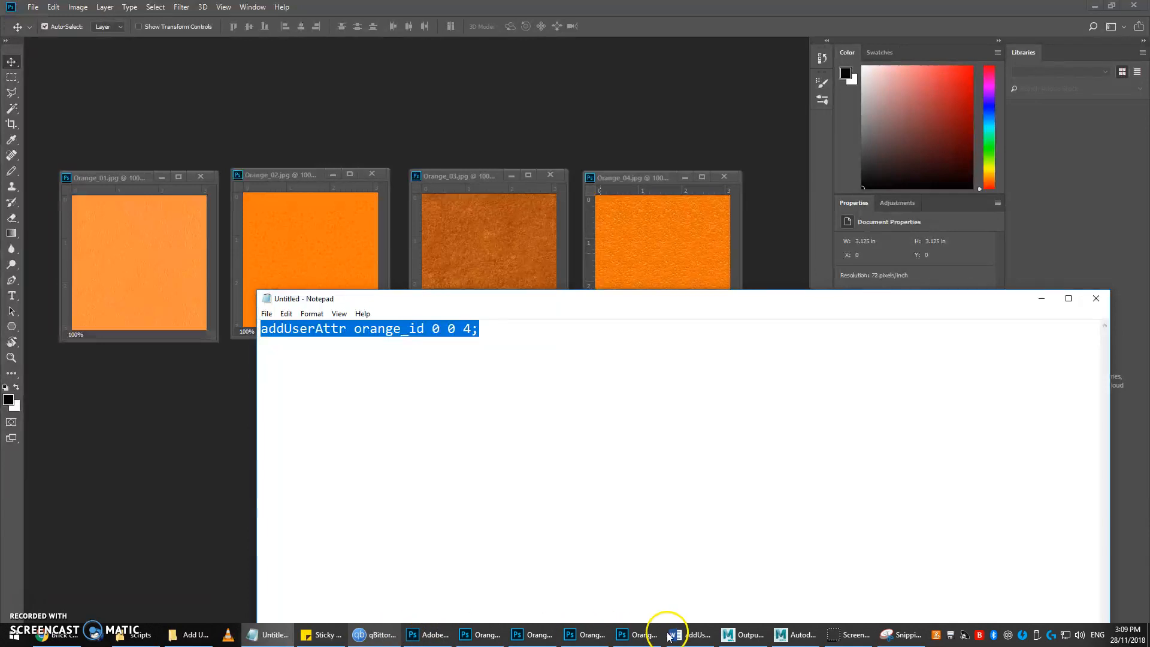
# Switch to Maya and reselect the whole row of spheres.
pyautogui.click(795, 635)
pyautogui.click(369, 469)
pyautogui.keyDown('alt'); pyautogui.moveTo(336, 385); pyautogui.dragTo(148, 335, button='right'); pyautogui.keyUp('alt')
pyautogui.moveTo(138, 330); pyautogui.dragTo(977, 506)
# Run addUserAttr myid 0 0 4; as MEL in the Script Editor on the selected spheres.
pyautogui.click(1138, 623)
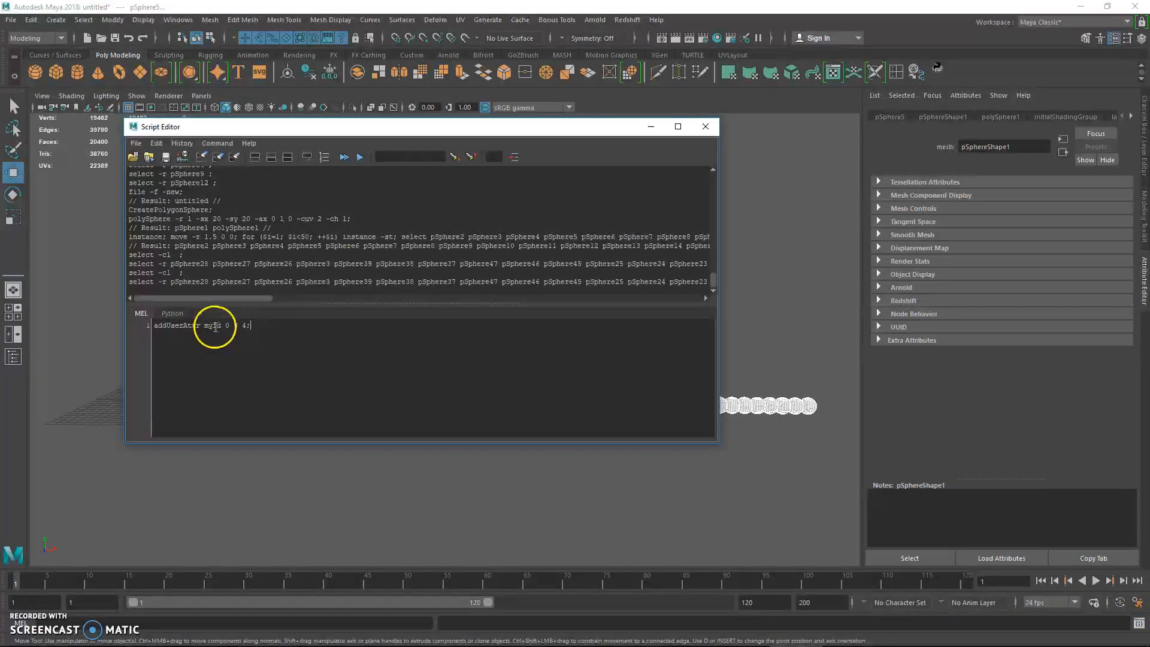
pyautogui.doubleClick(231, 326)
pyautogui.click(301, 327)
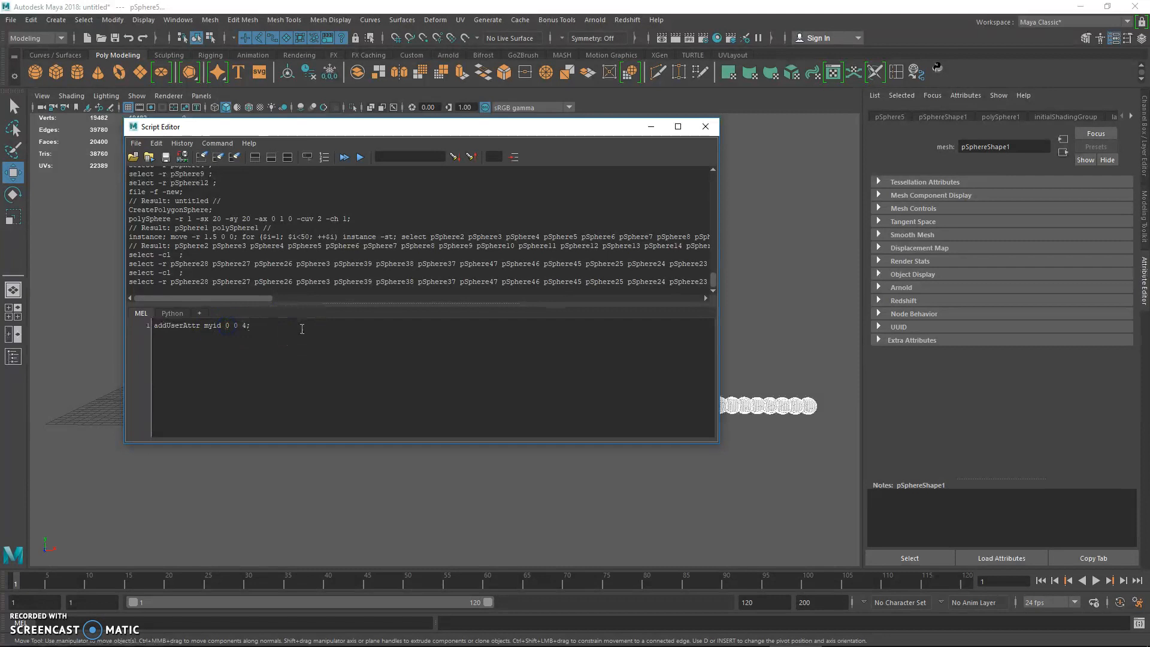
pyautogui.hotkey('ctrl', 'Return')
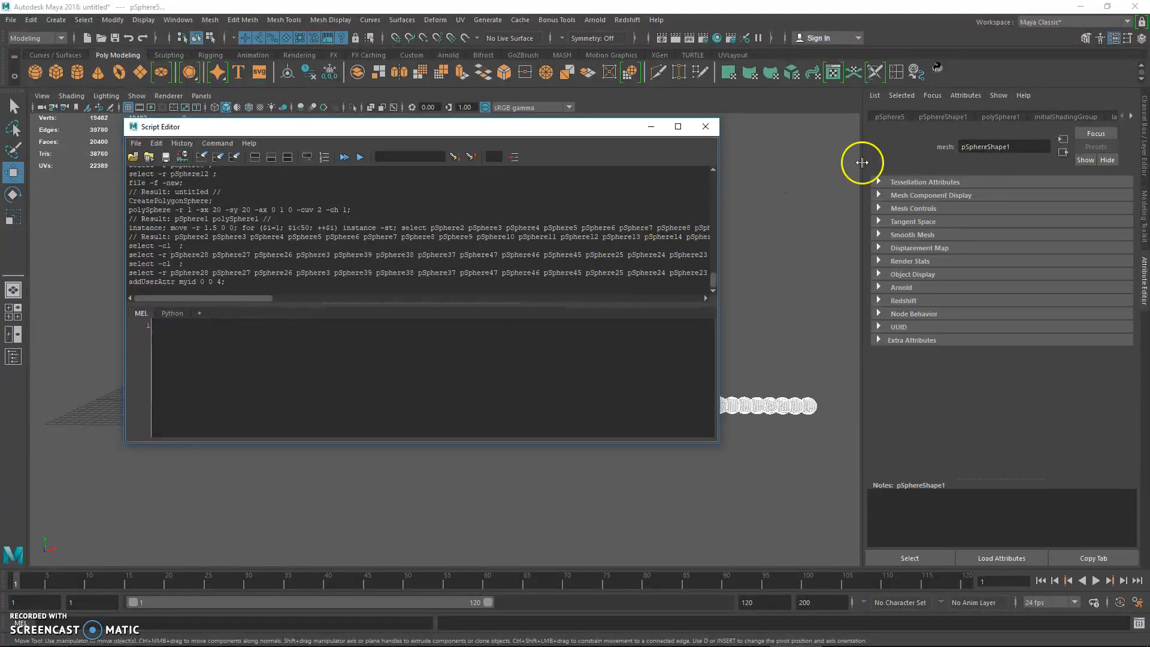
# Show the transform attributes of pSphere5 to examine its Extra Attributes.
pyautogui.click(1121, 117)
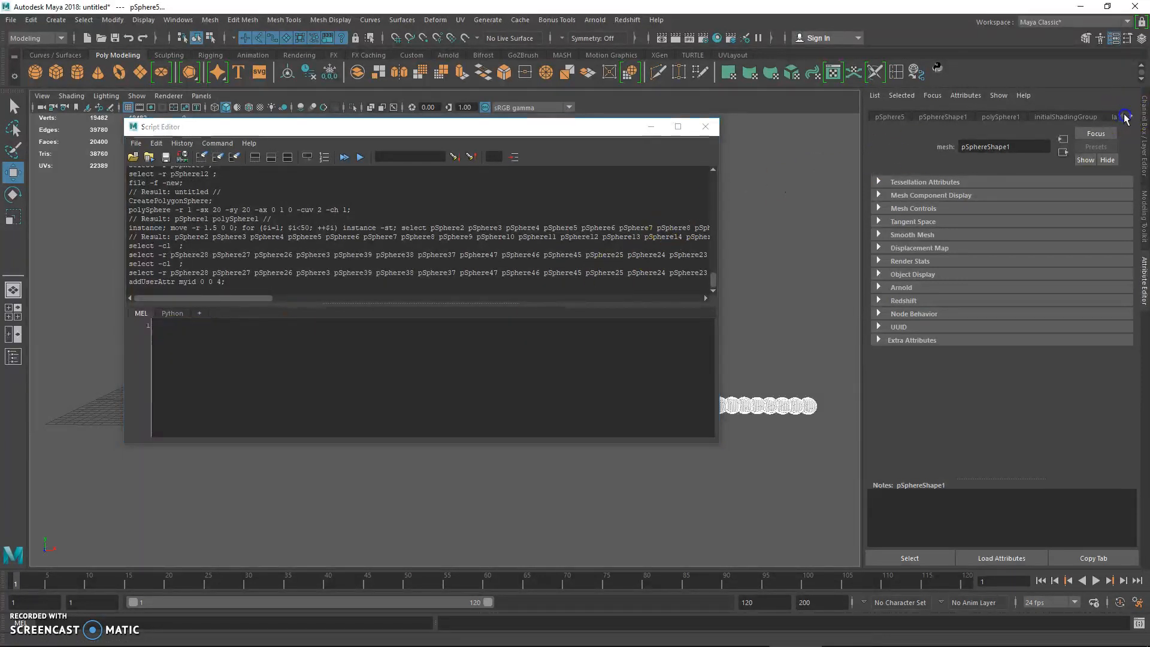
pyautogui.click(898, 116)
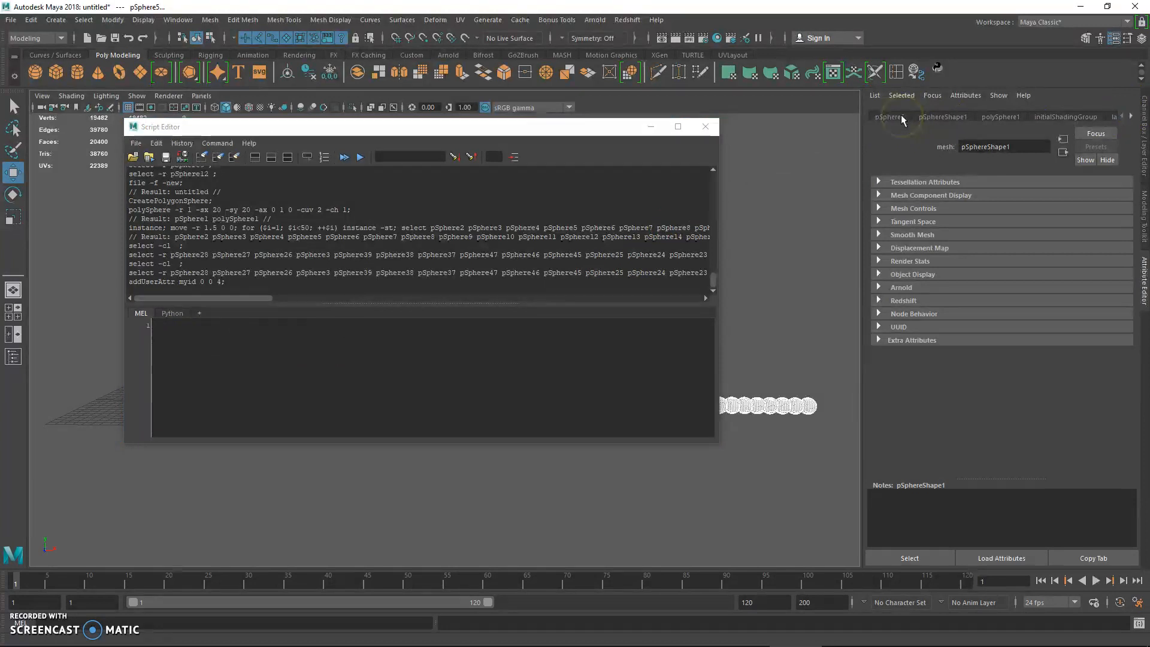
pyautogui.click(898, 117)
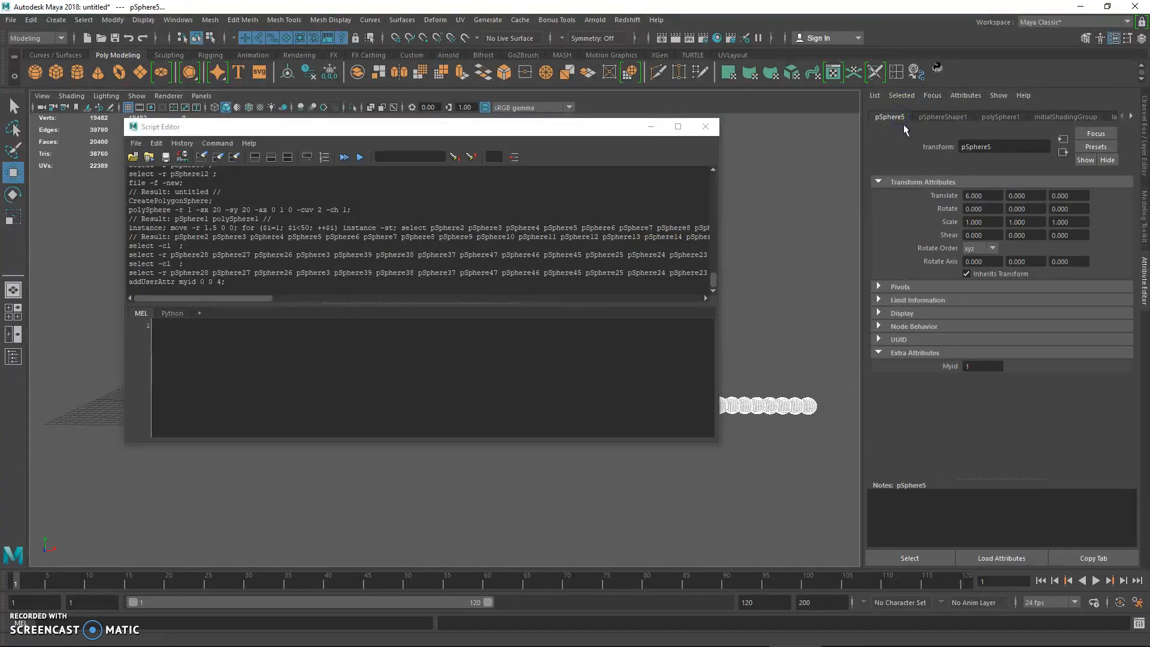
# Move the Script Editor off the row and inspect the Myid attribute of pSphere8 and pSphere1.
pyautogui.moveTo(609, 134); pyautogui.dragTo(673, 73)
pyautogui.keyDown('alt'); pyautogui.moveTo(372, 487); pyautogui.dragTo(396, 514); pyautogui.keyUp('alt')
pyautogui.click(309, 433)
pyautogui.click(298, 463)
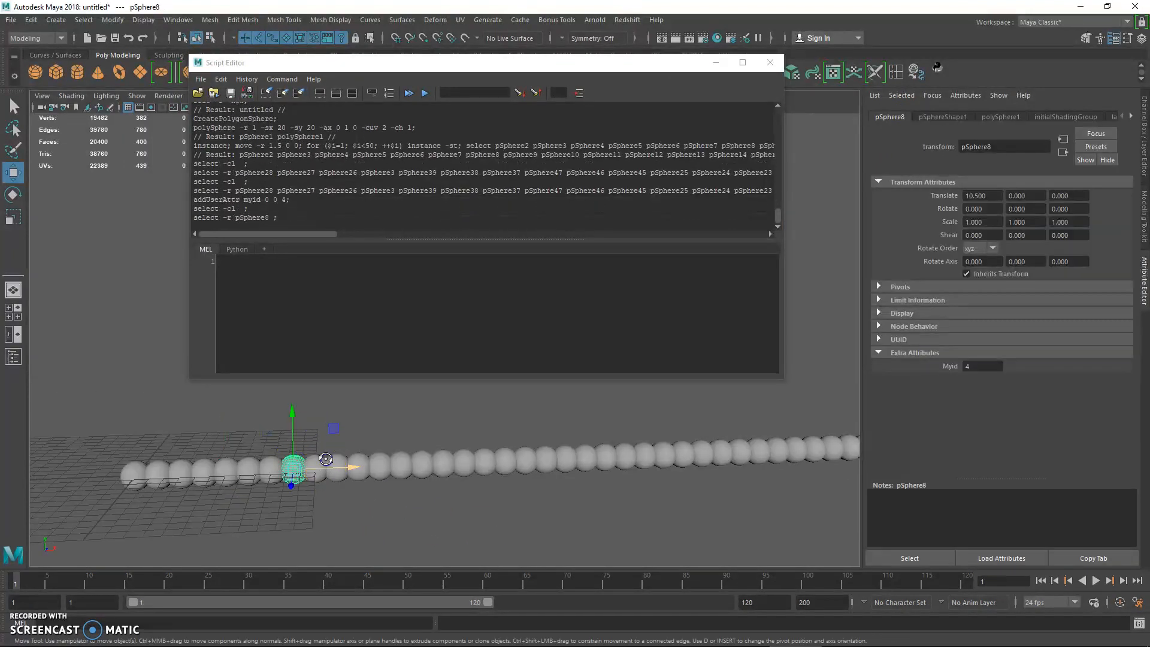
pyautogui.keyDown('alt'); pyautogui.moveTo(306, 462); pyautogui.dragTo(323, 442); pyautogui.keyUp('alt')
pyautogui.click(133, 467)
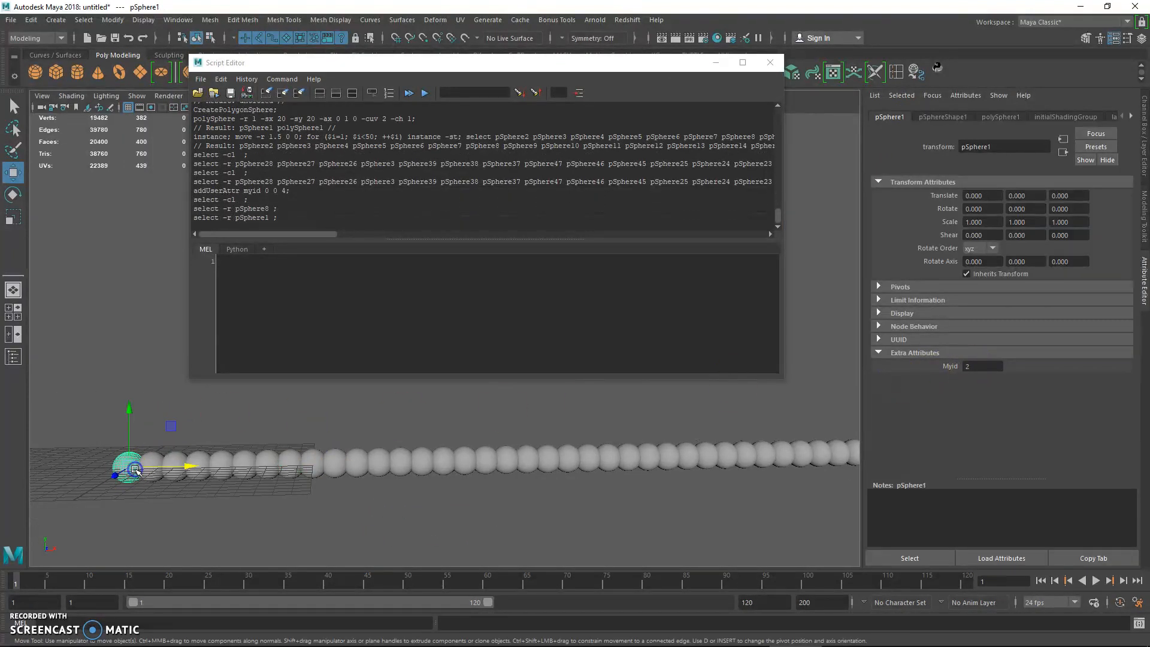
# Walk the selection along the row from pSphere1 to pSphere12, comparing the Myid attribute of each sphere.
pyautogui.press('Right')
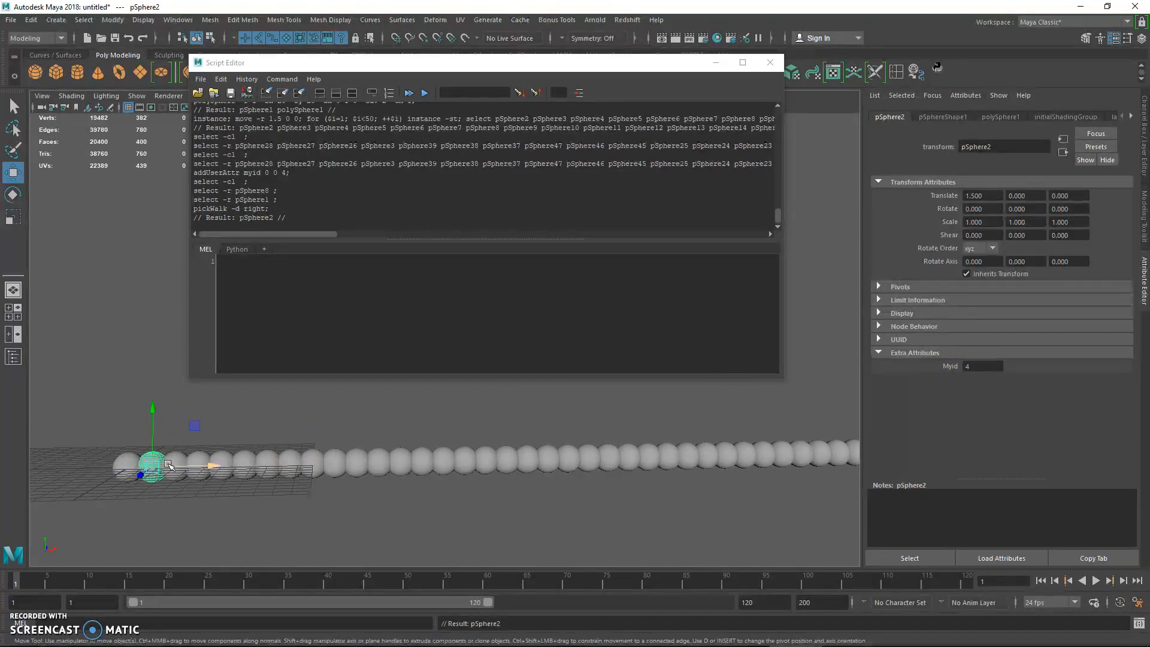
pyautogui.press('Right')
pyautogui.press('Right')
pyautogui.press('Right')
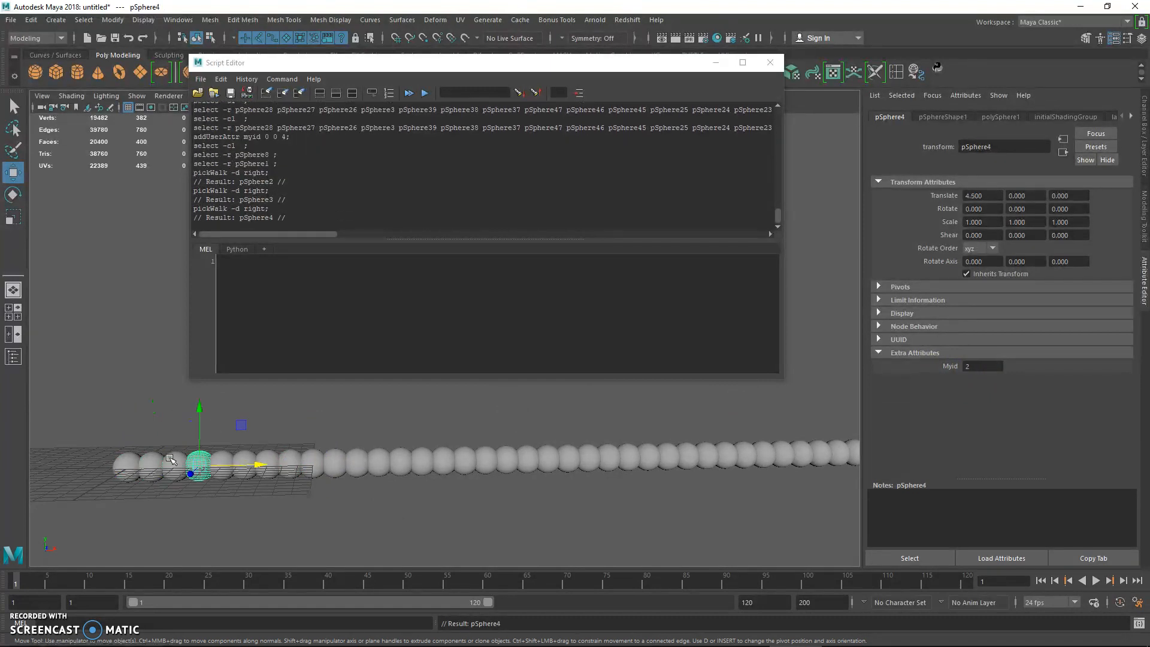
pyautogui.press('Right')
pyautogui.press('Right')
pyautogui.press('Right')
pyautogui.press('Right')
pyautogui.press('Right')
pyautogui.press('Right')
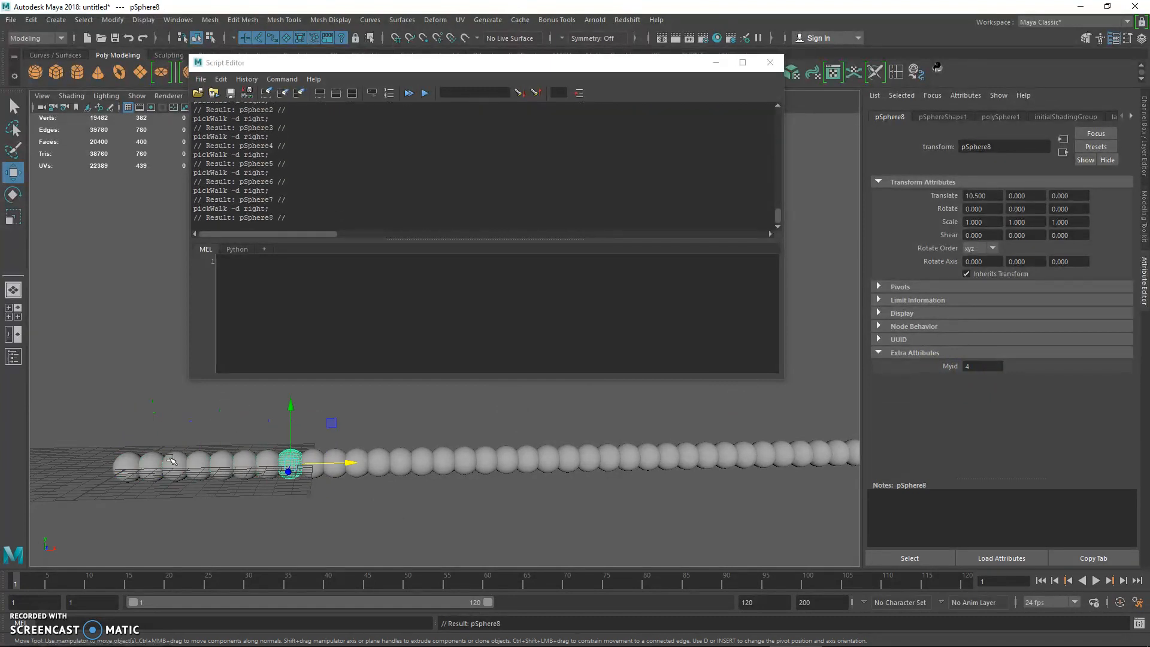
pyautogui.press('Right')
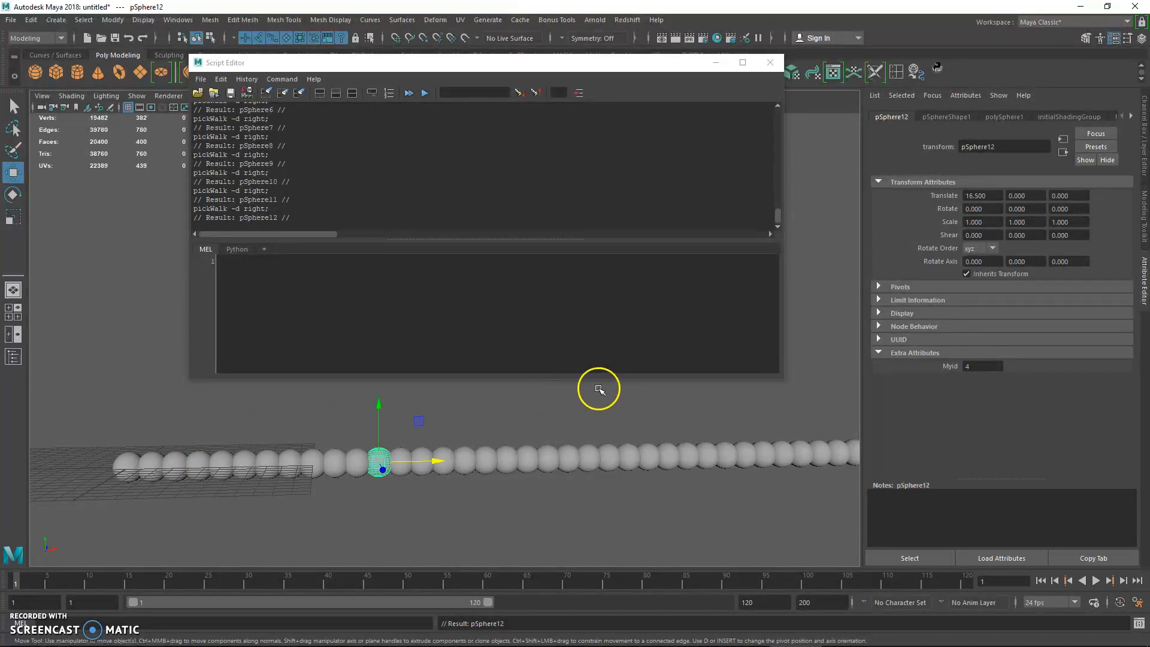